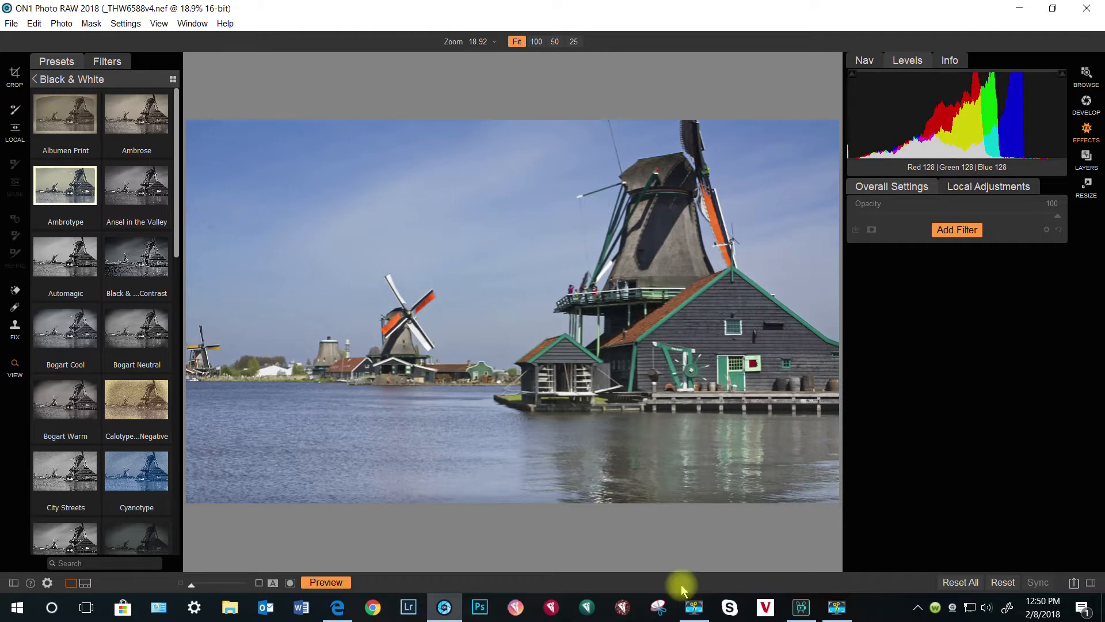
Step: Hide the presets and filters browser to enlarge the windmill photo preview
key("F9")
key("F9")
left_click(13, 583)
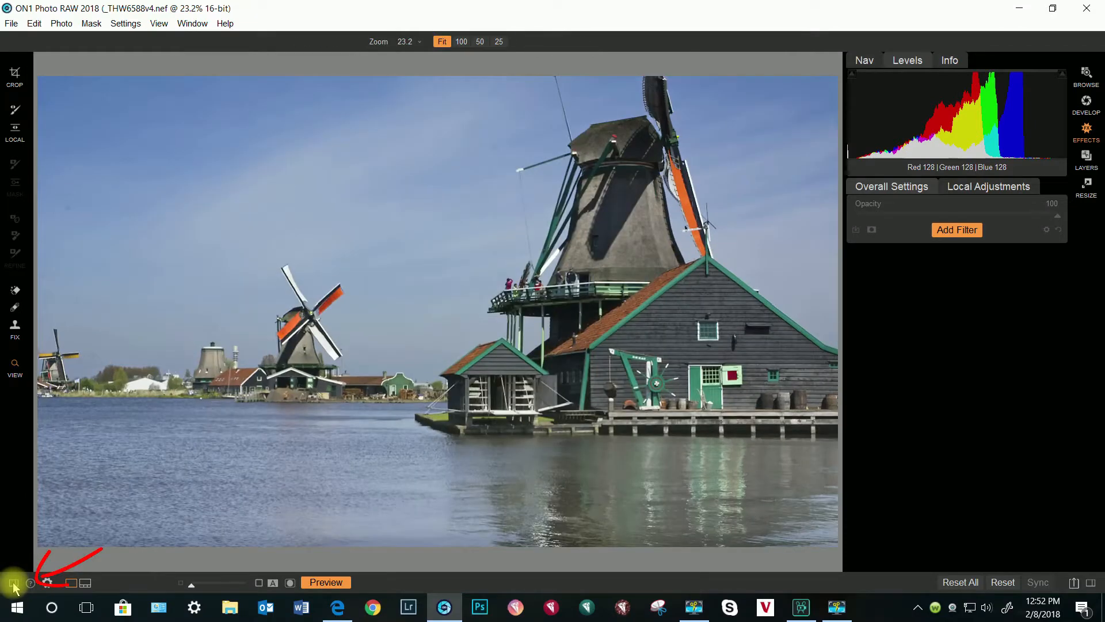
key("F9")
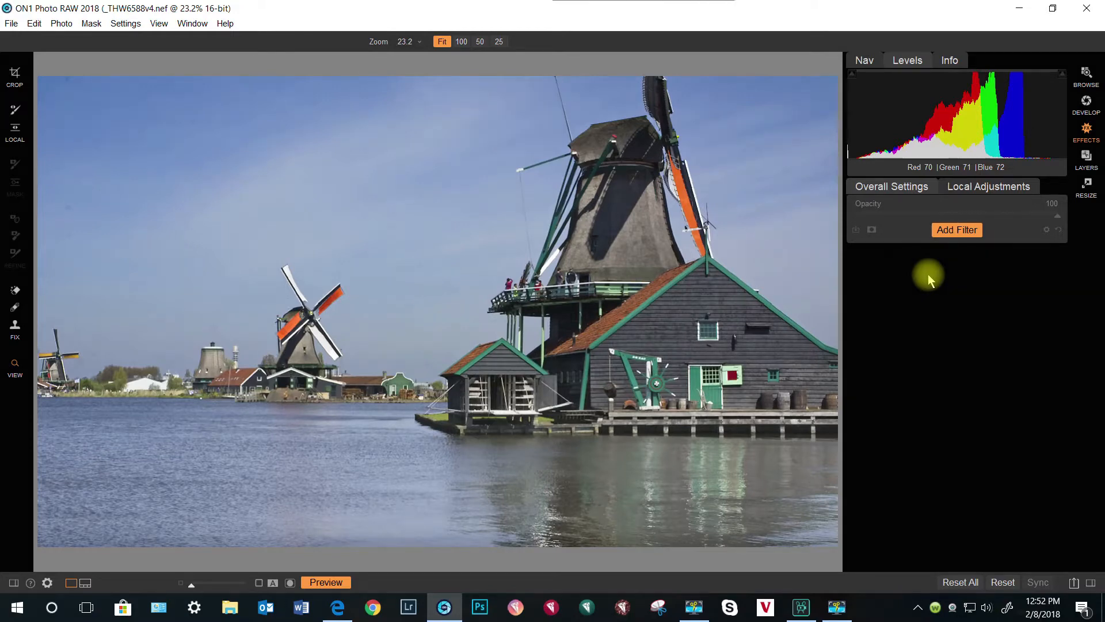
key("F9")
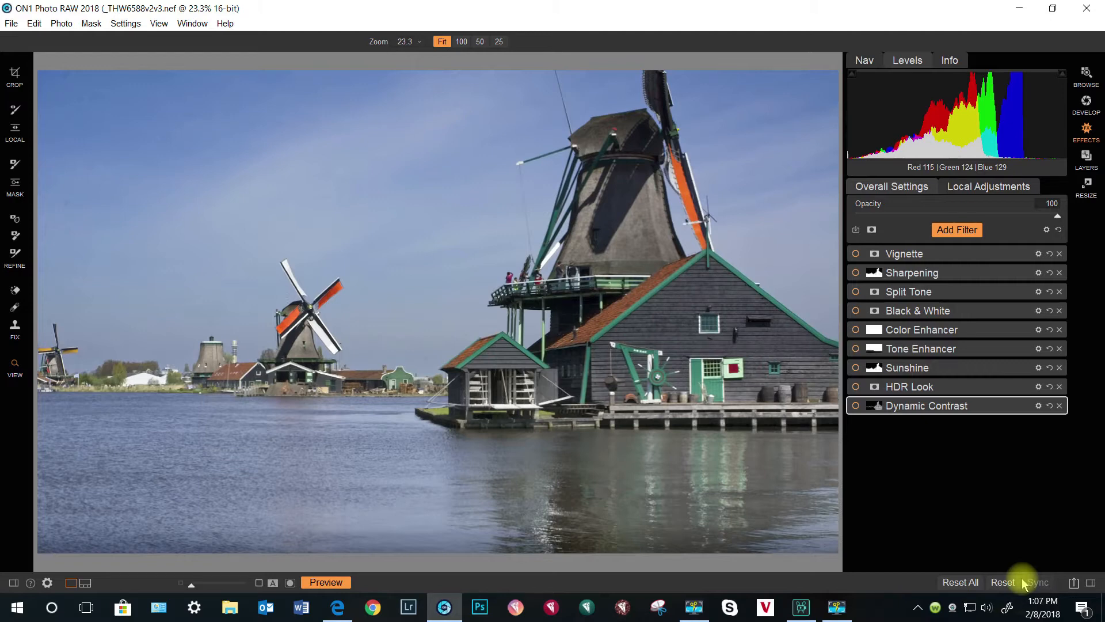
key("F9")
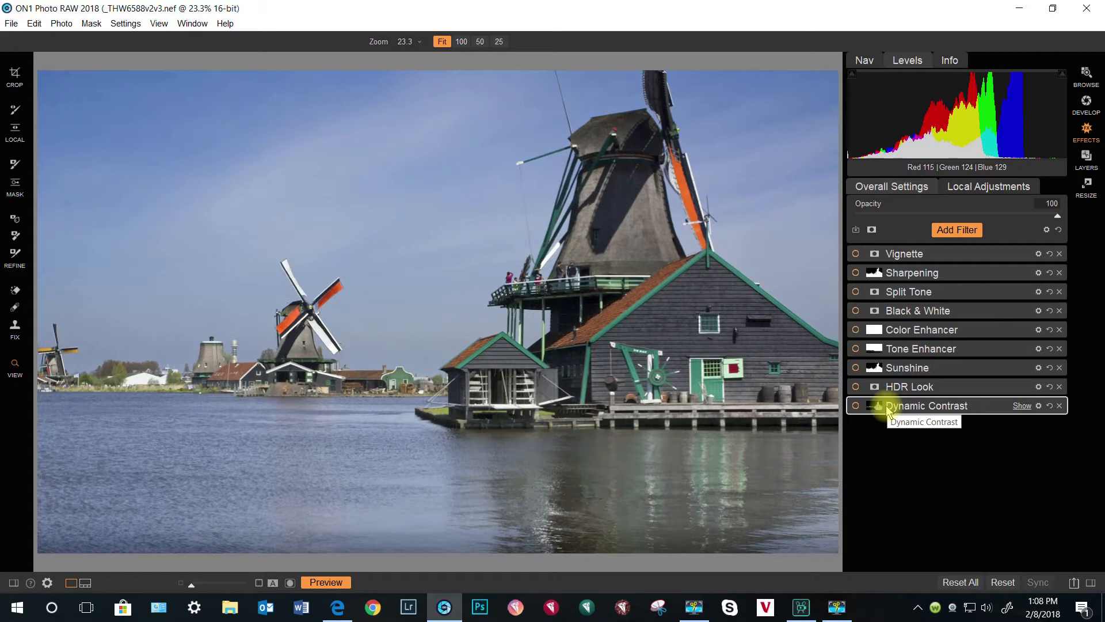
key("F9")
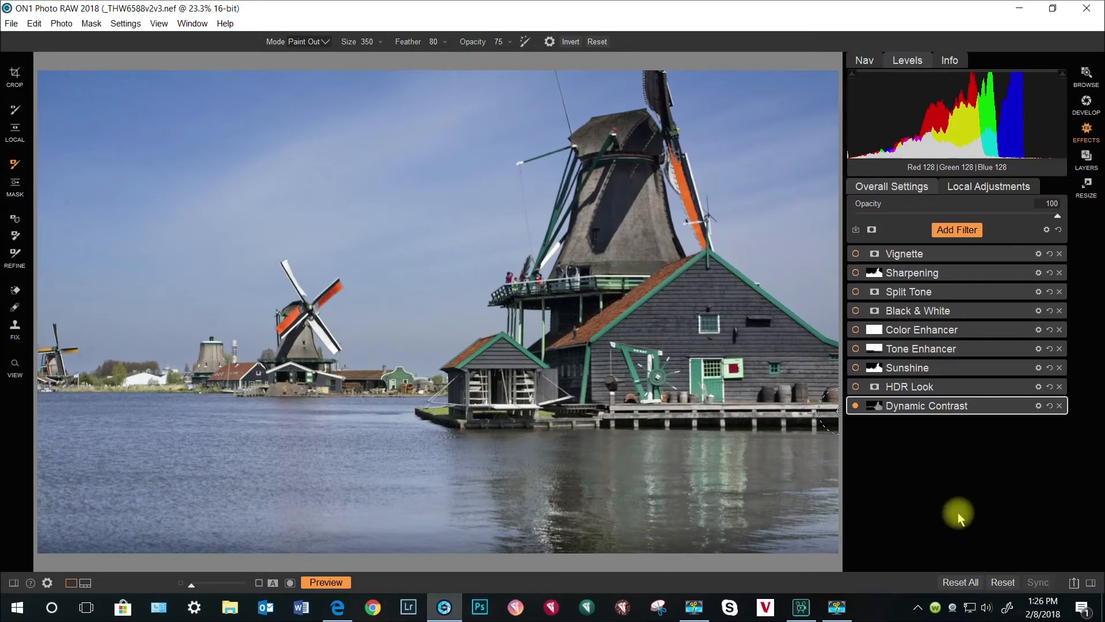
Step: Expand the Dynamic Contrast filter and look over its opacity, style, contrast and tone settings
mouse_move(913, 407)
left_click(914, 410)
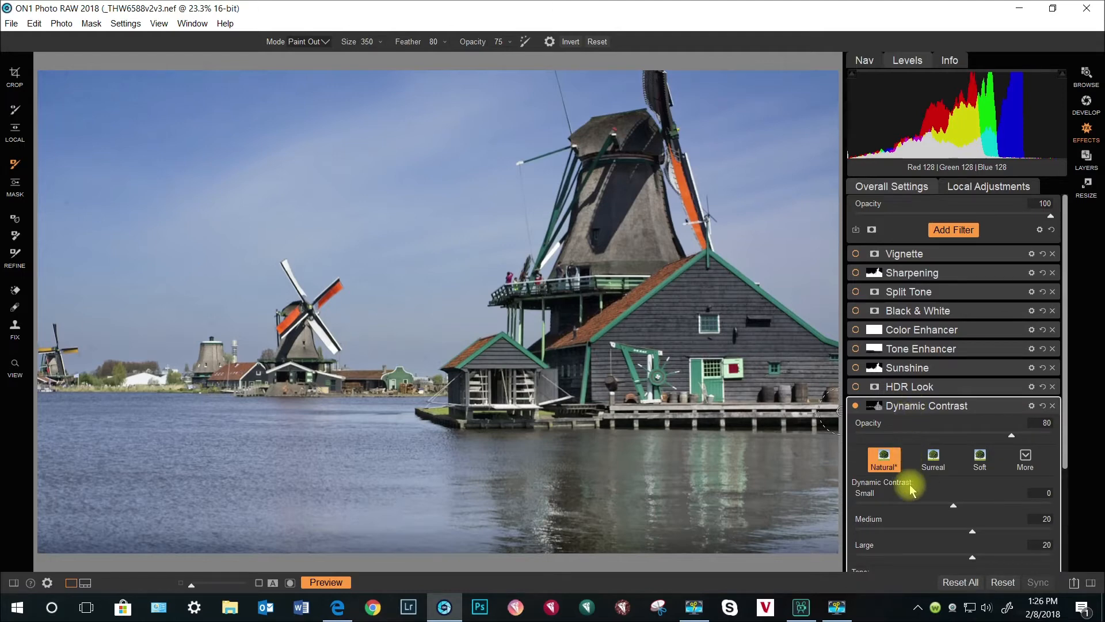
scroll(912, 488, "down", 3)
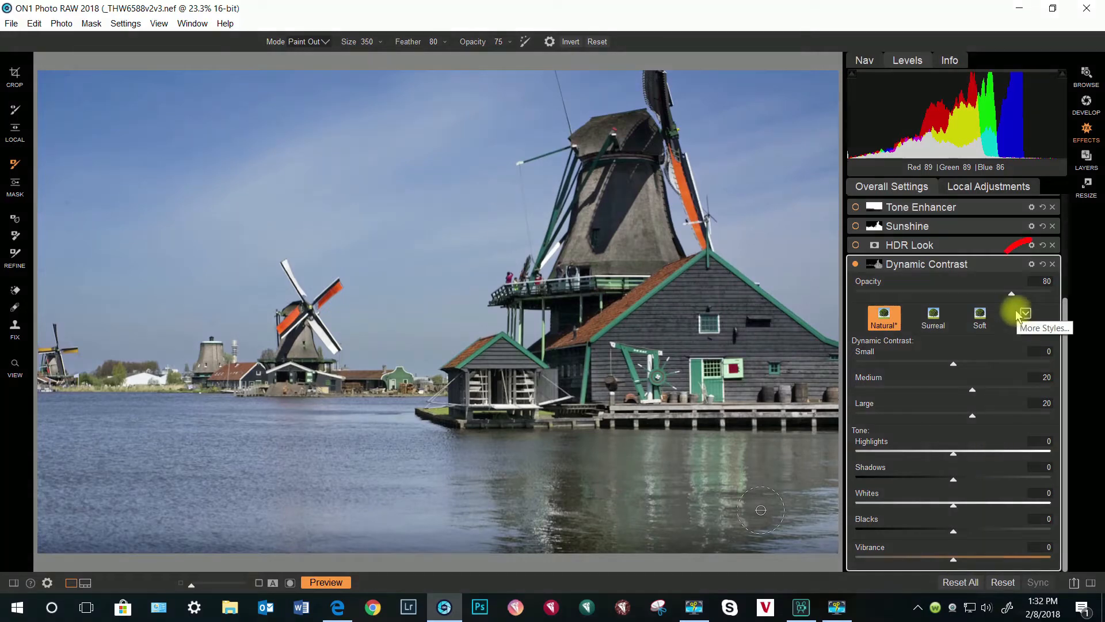
Step: Open the Dynamic Contrast filter's blending options and set the blend mode to Luminosity
left_click(1032, 265)
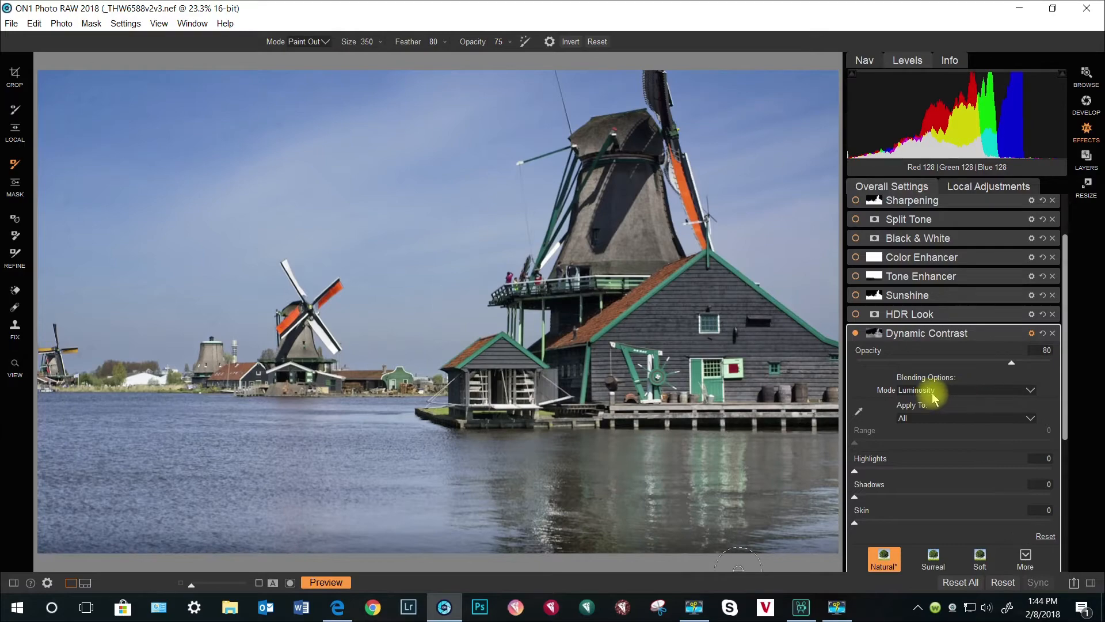
left_click(1031, 389)
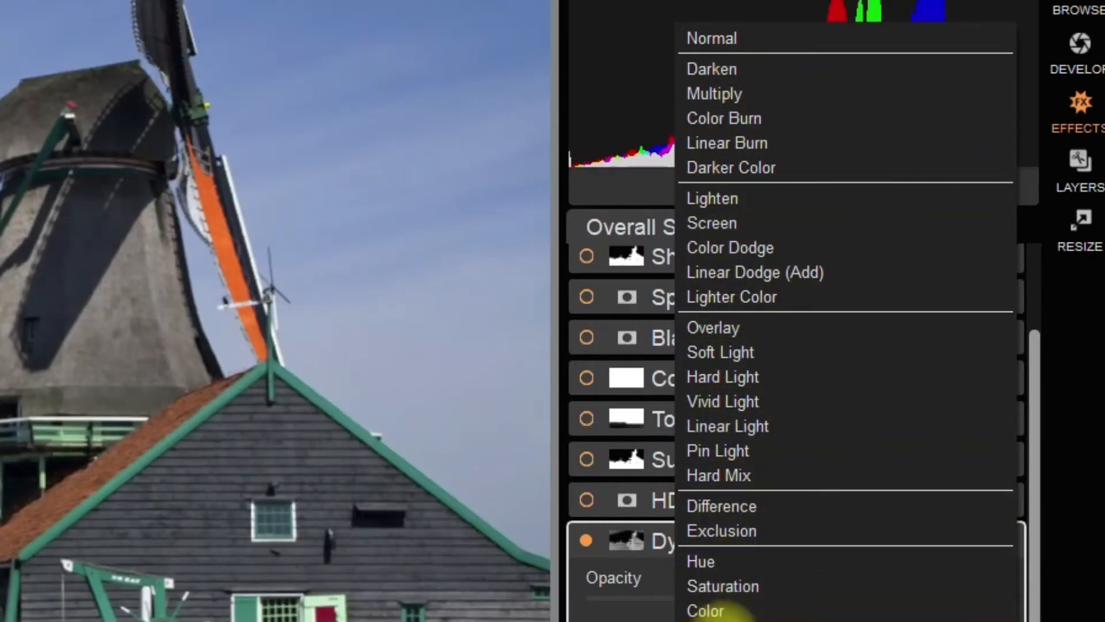
left_click(717, 619)
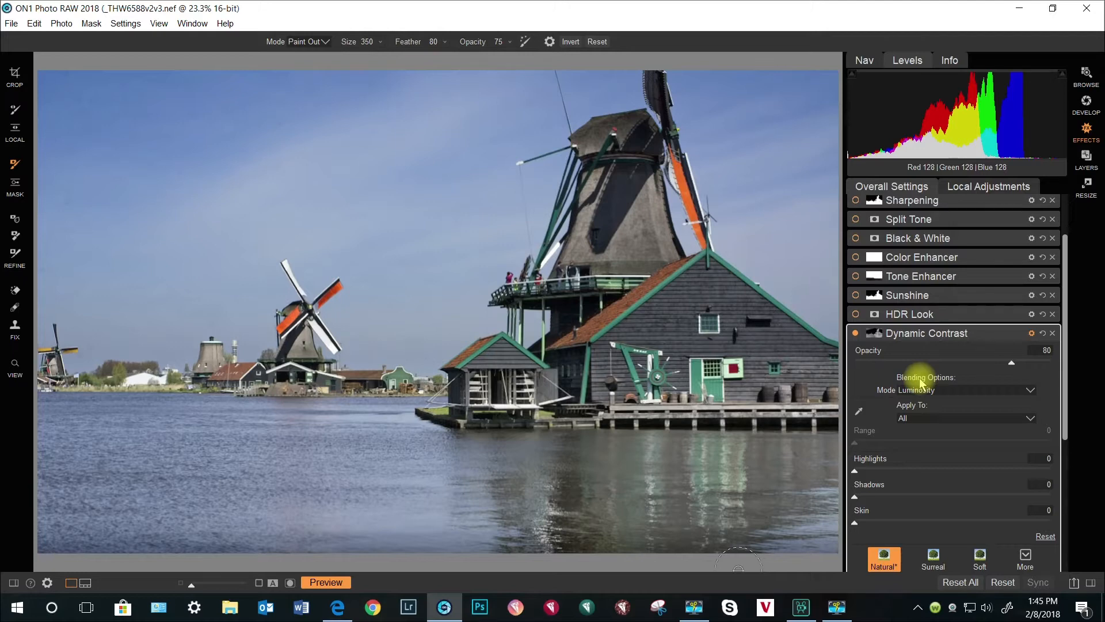
Step: Review the Natural style and the contrast and tone sliders of the Dynamic Contrast filter
scroll(911, 434, "down", 5)
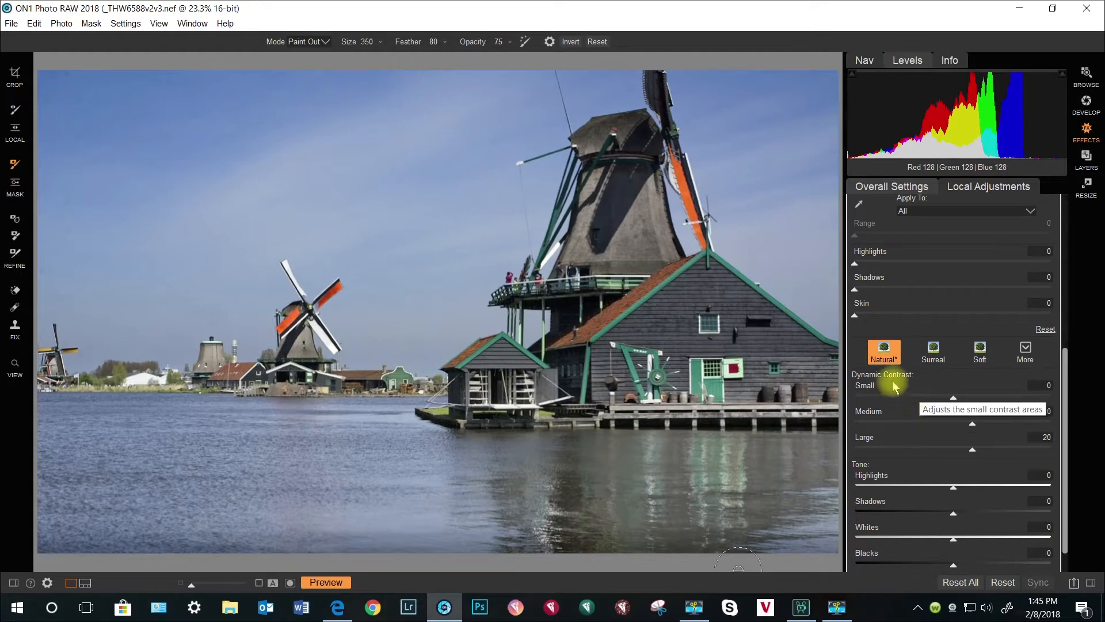
left_click(884, 352)
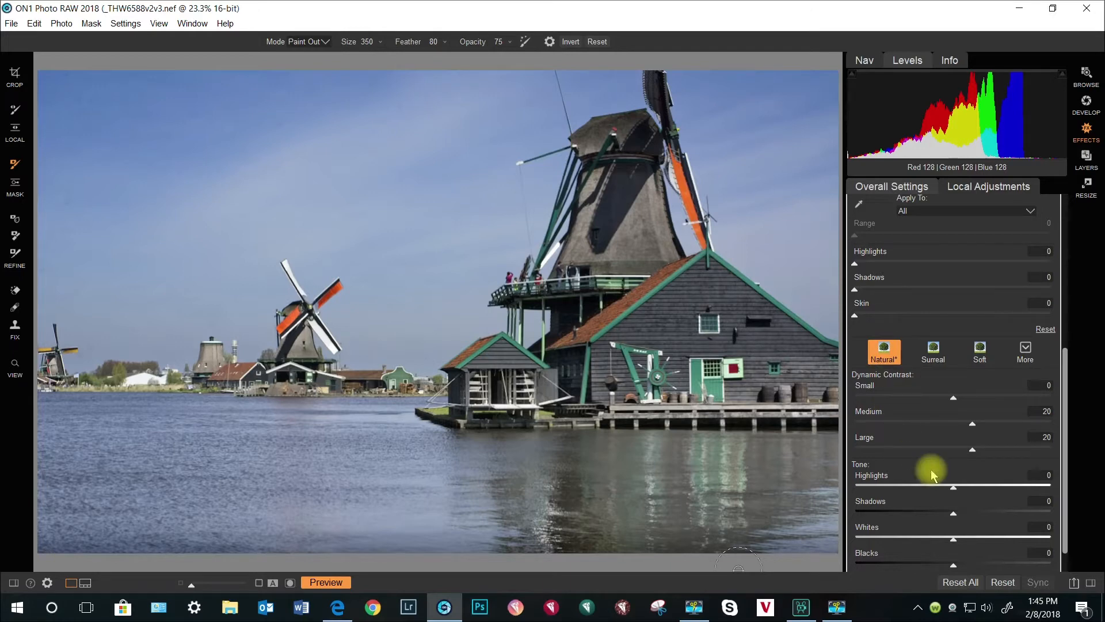
scroll(932, 472, "up", 3)
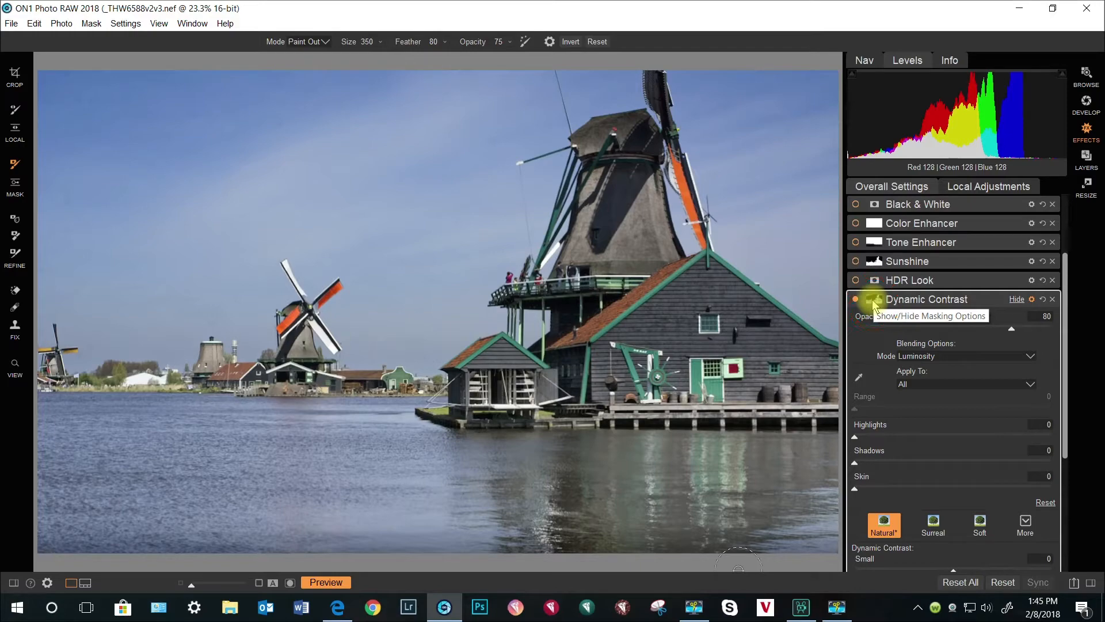
Step: Open the Dynamic Contrast masking options, view the mask in black and white, and return to the photo
left_click(874, 301)
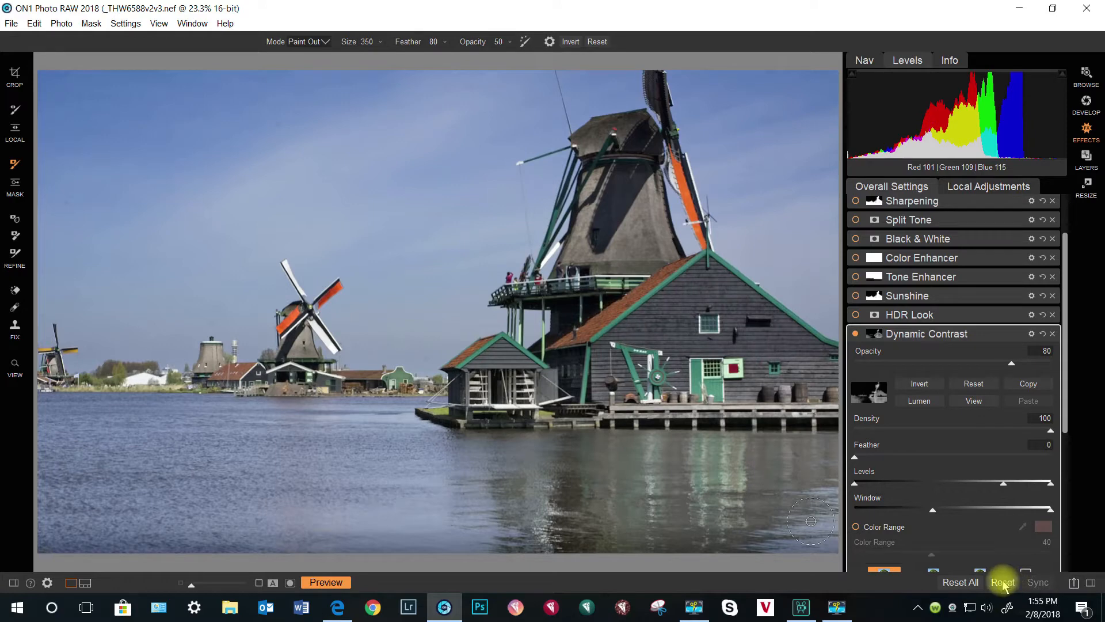
key("ctrl+m")
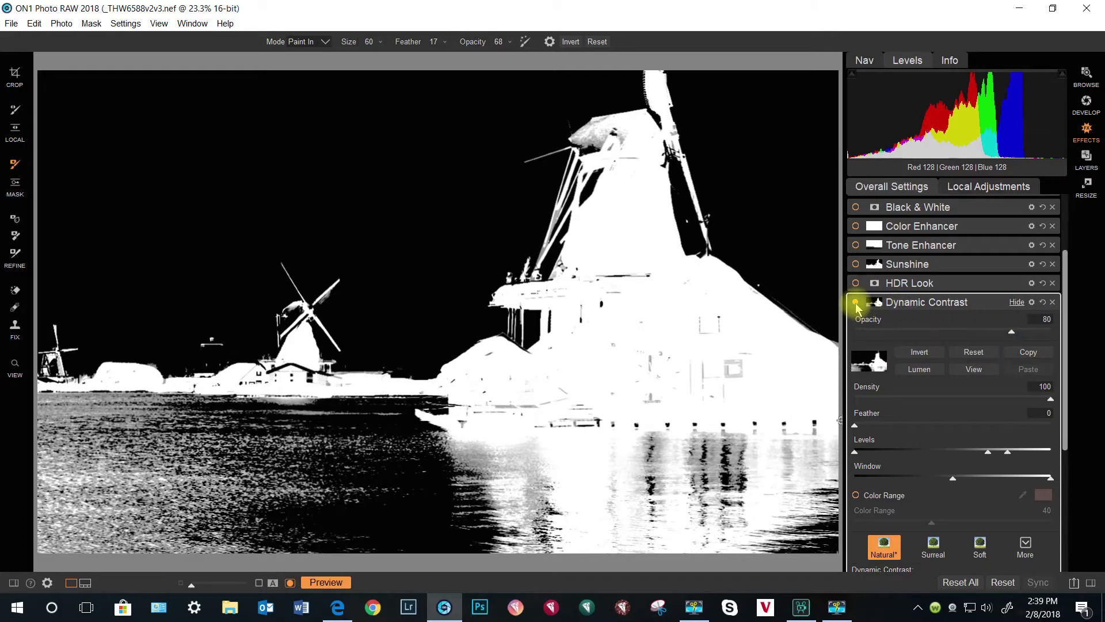
left_click(952, 367)
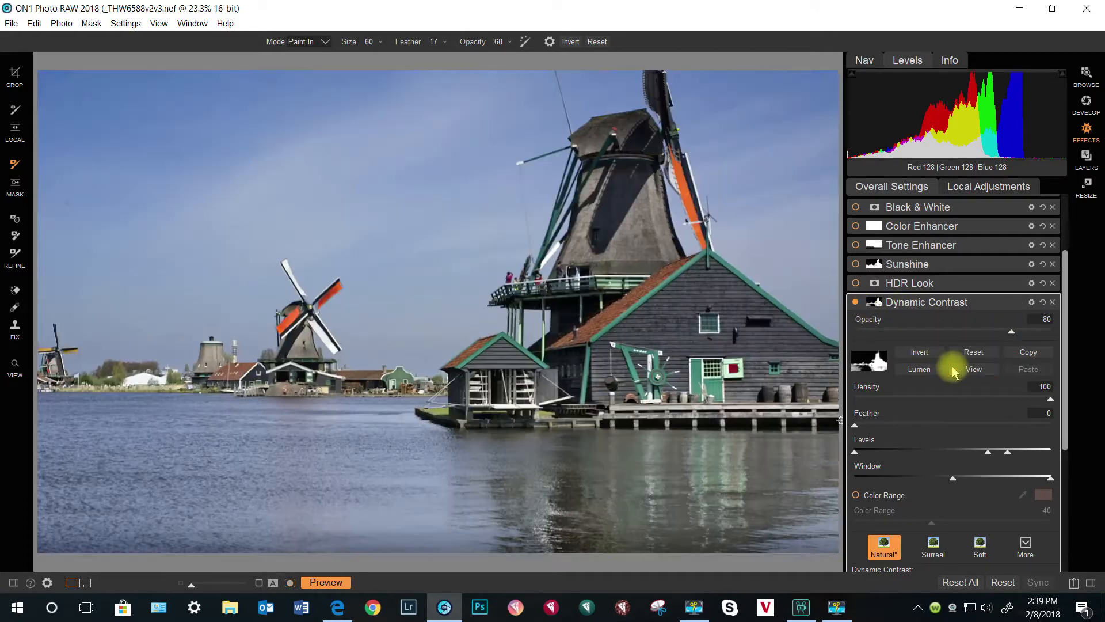
Step: Switch the Dynamic Contrast filter off and on twice to compare its effect on the windmill photo
left_click(856, 303)
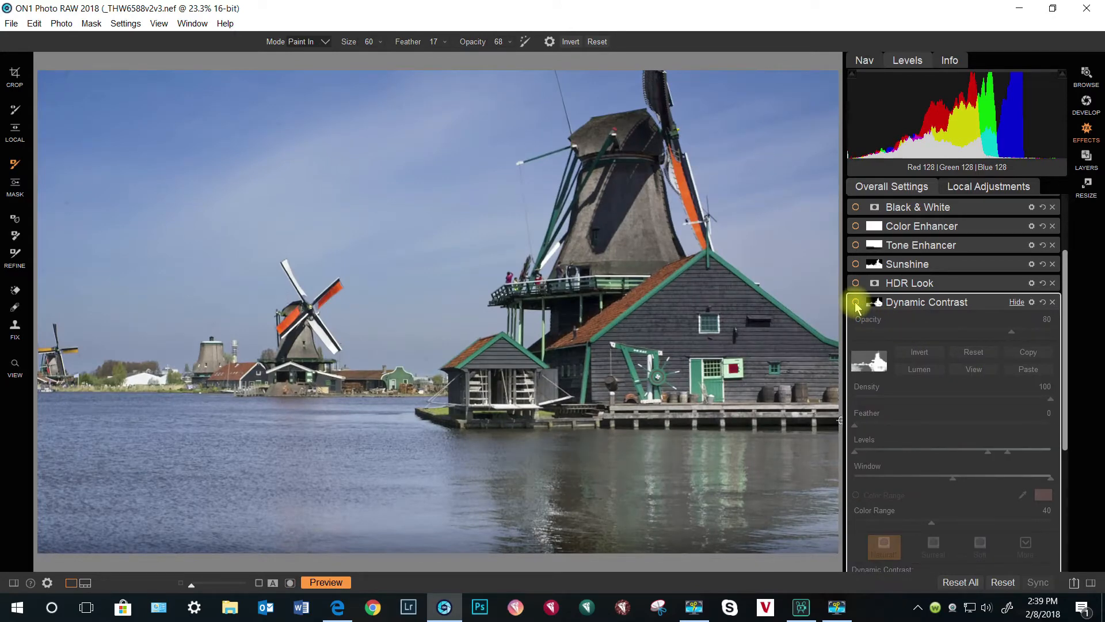
left_click(856, 303)
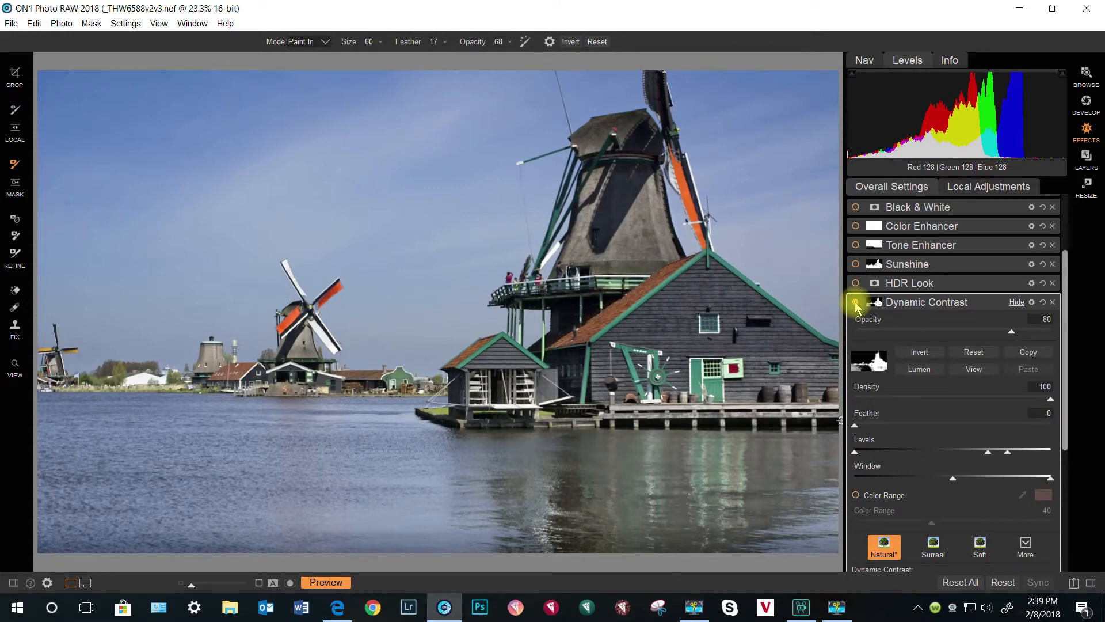
left_click(857, 303)
left_click(856, 303)
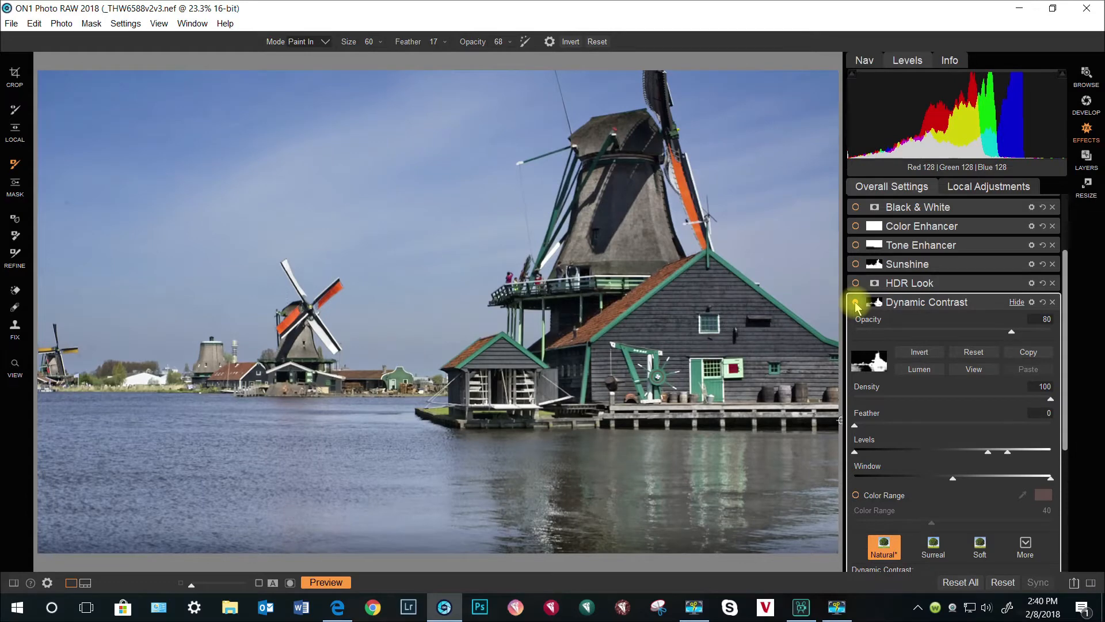
Step: Collapse the Dynamic Contrast filter's settings and leave the filter enabled
scroll(941, 442, "up", 3)
key("F9")
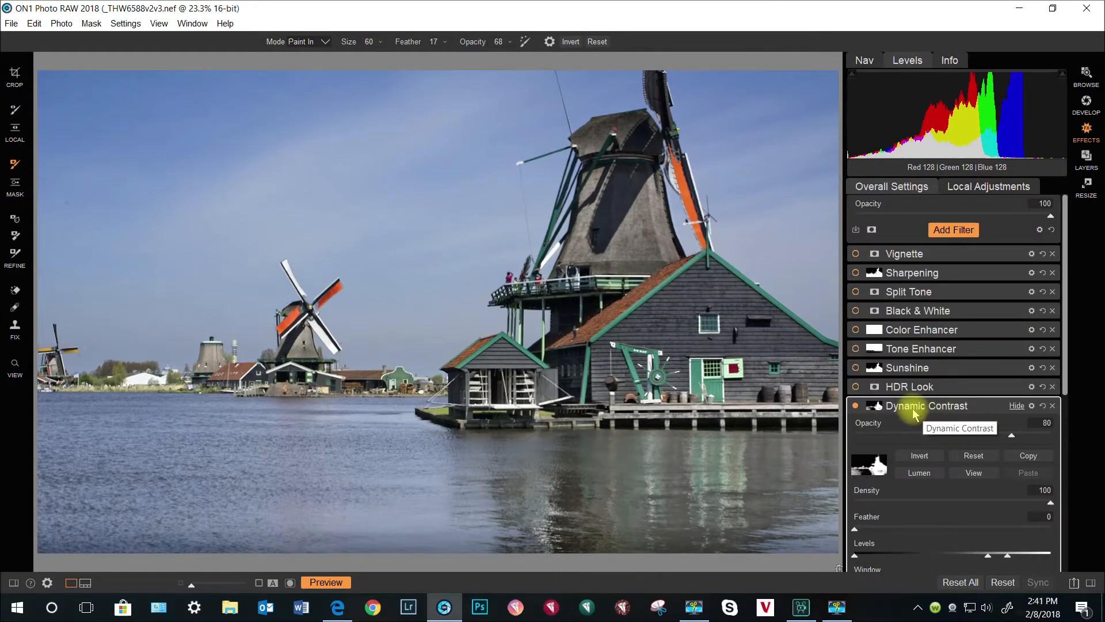
left_click(1017, 406)
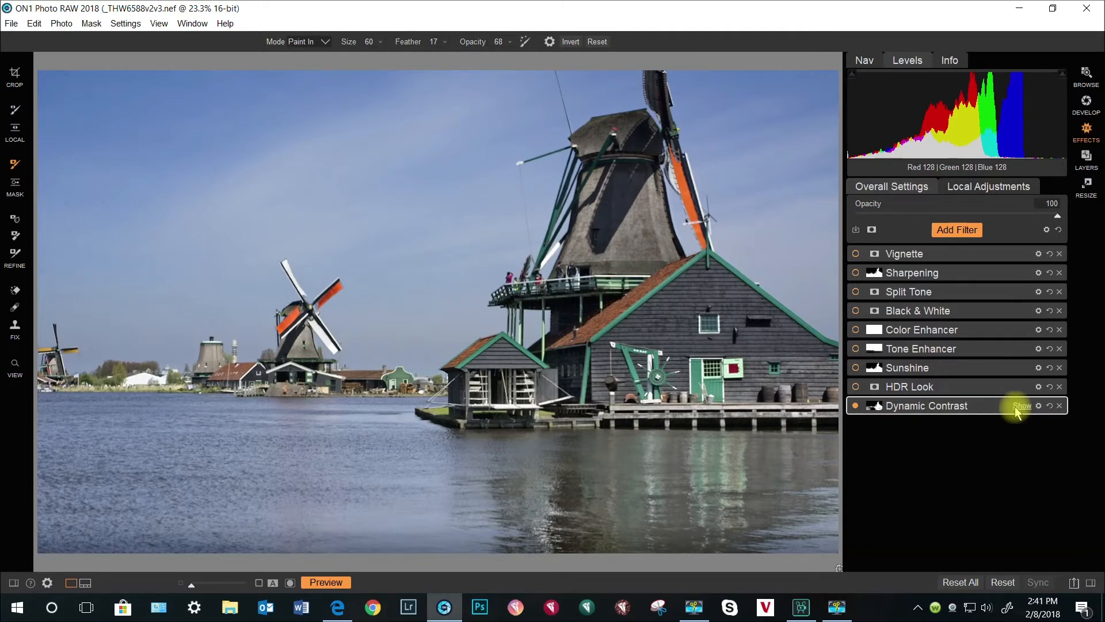
left_click(857, 406)
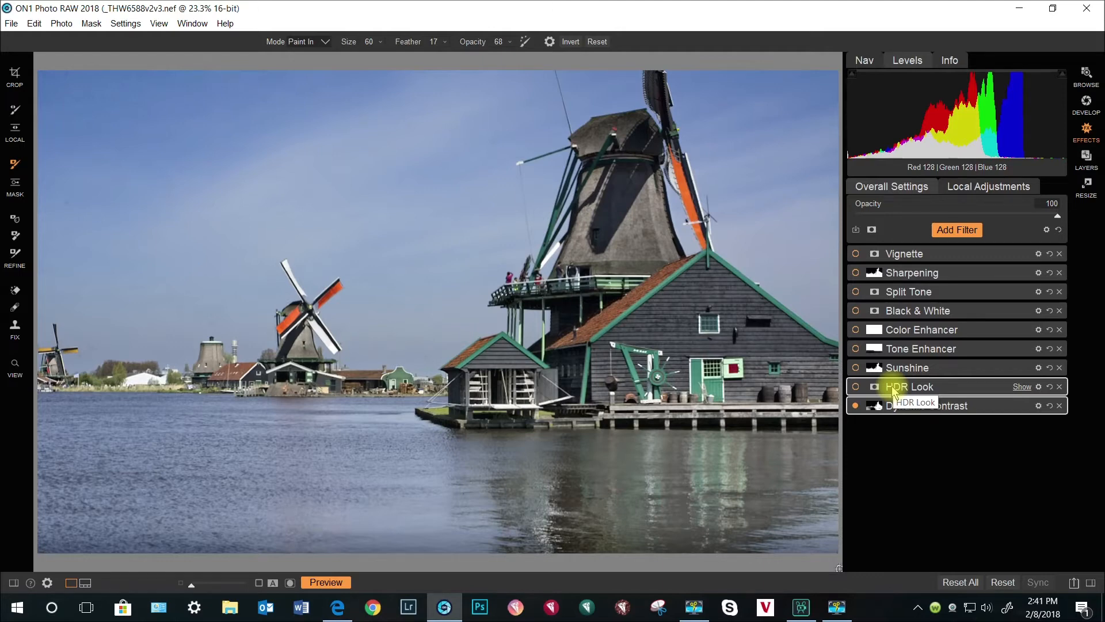
Step: Enable the HDR Look filter, switching it off and on once to compare its effect
left_click(856, 387)
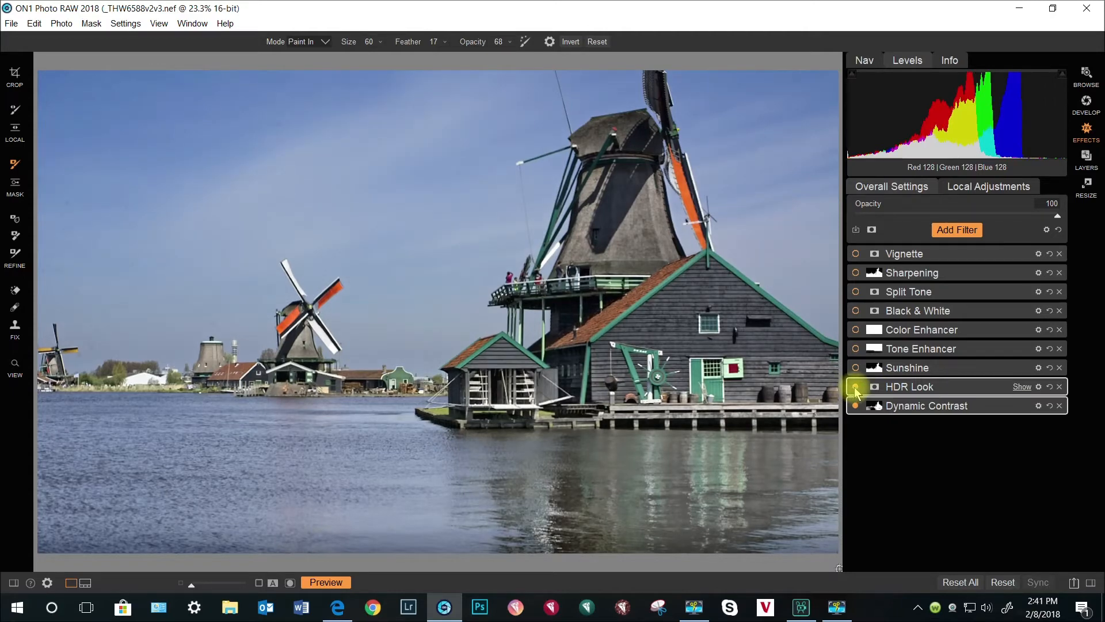
left_click(856, 388)
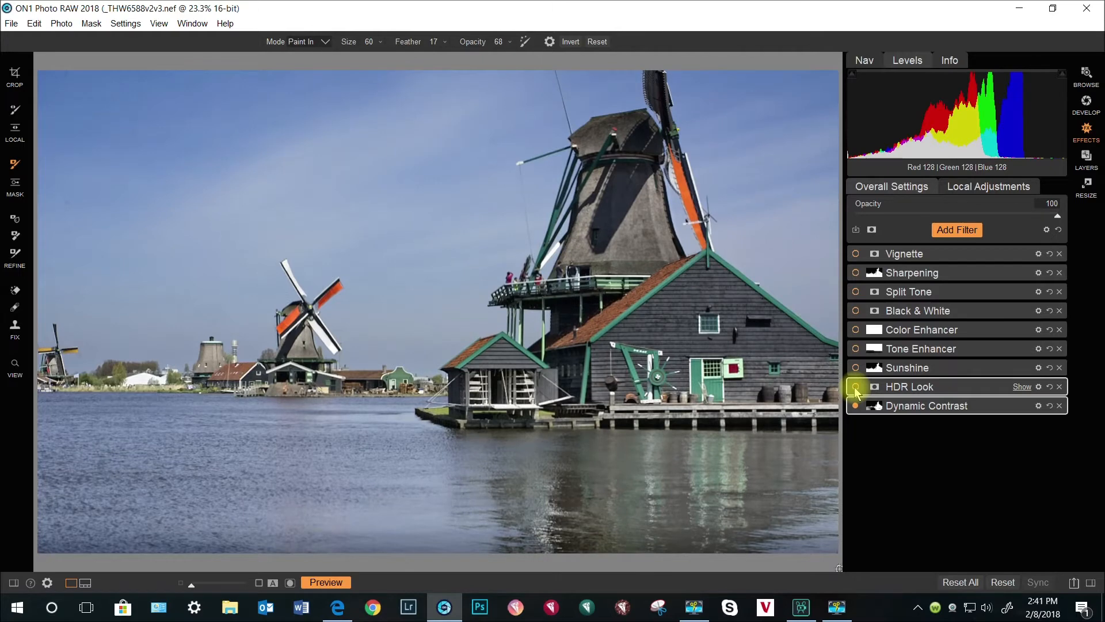
left_click(856, 387)
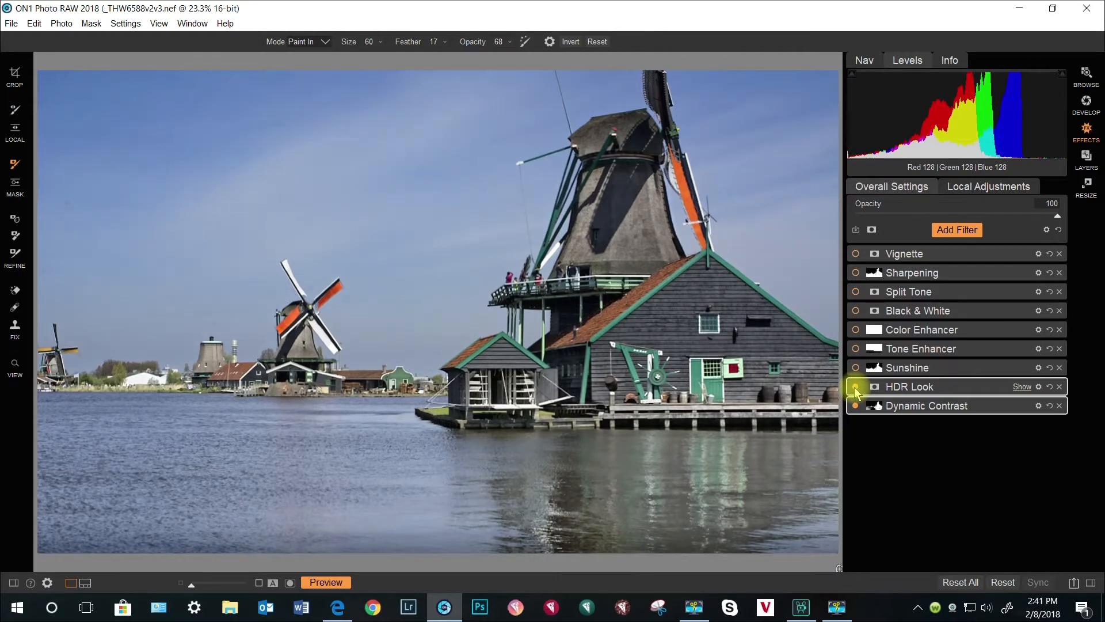
key("F9")
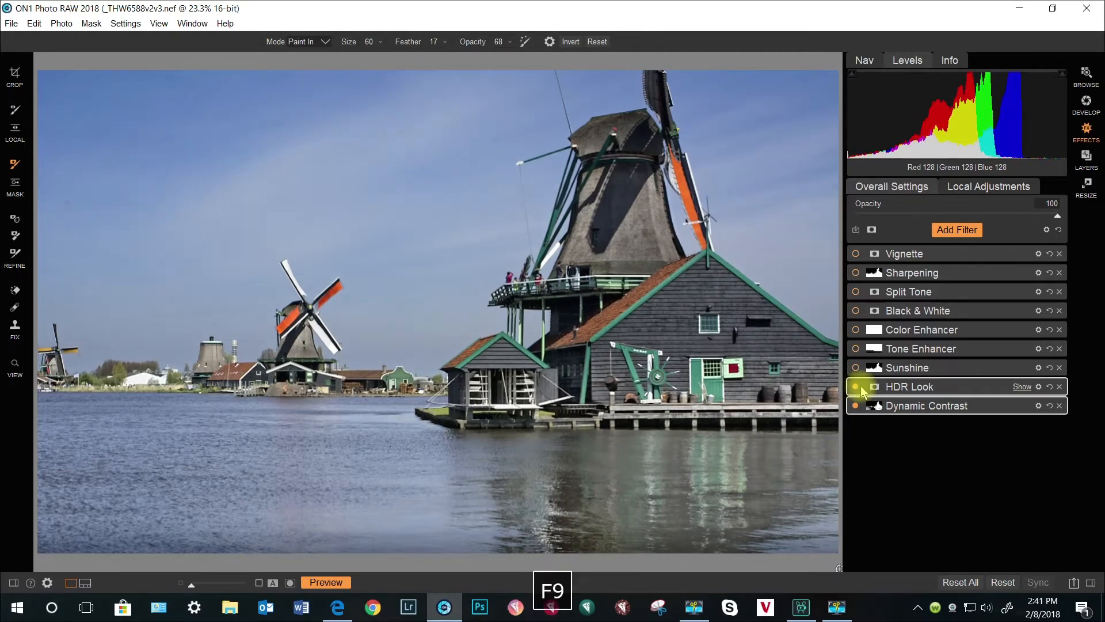
Step: Expand the HDR Look filter, examine its style, opacity, compression and detail settings, and collapse it again
left_click(1015, 387)
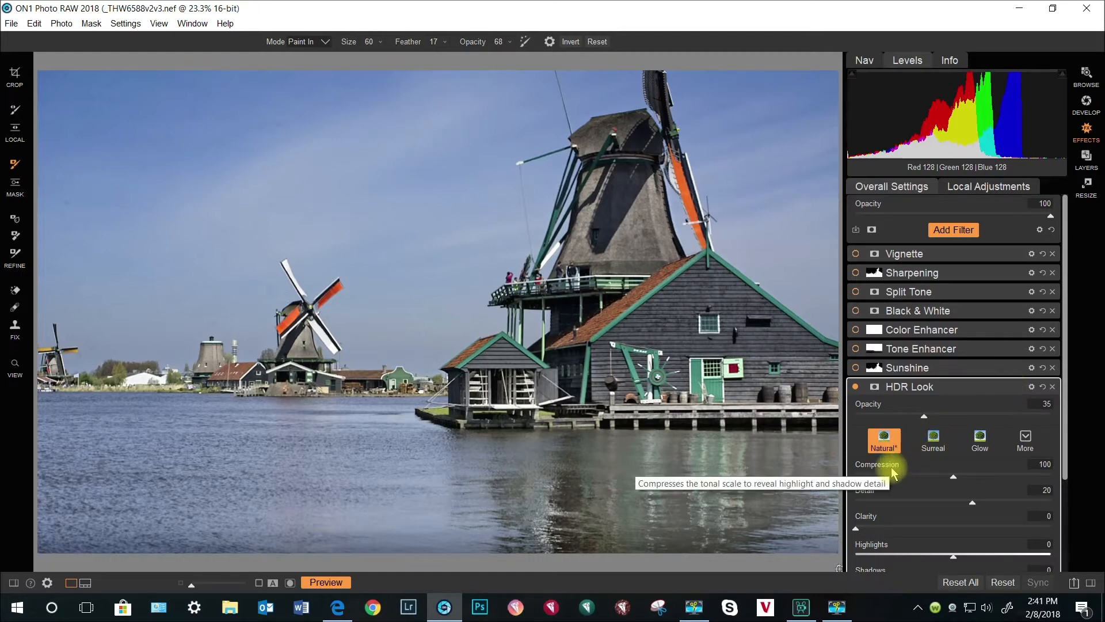
key("F9")
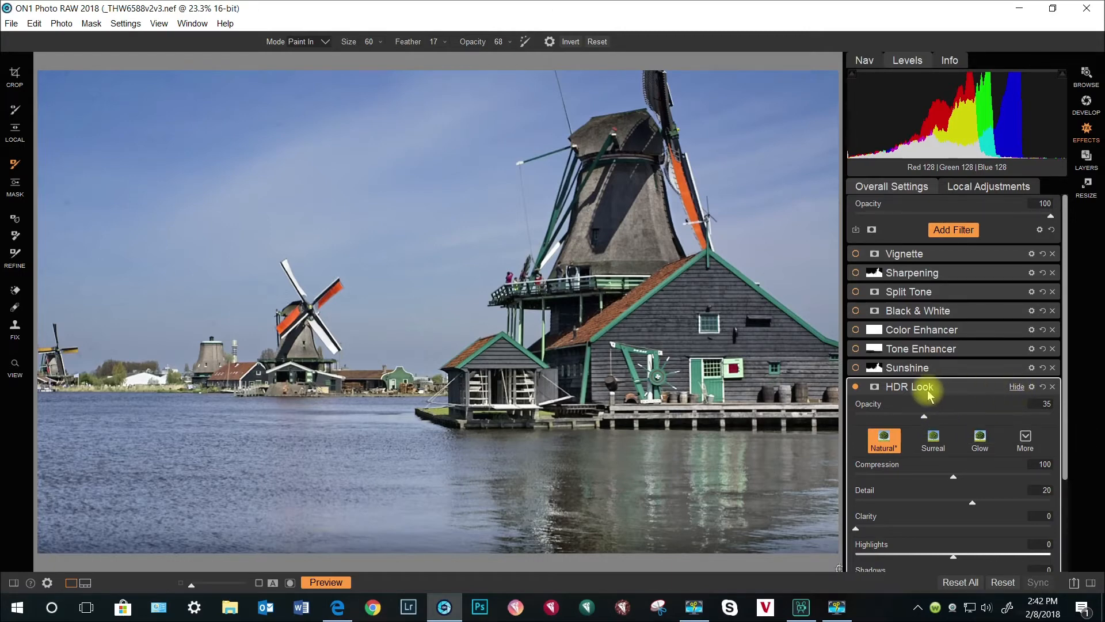
left_click(1015, 389)
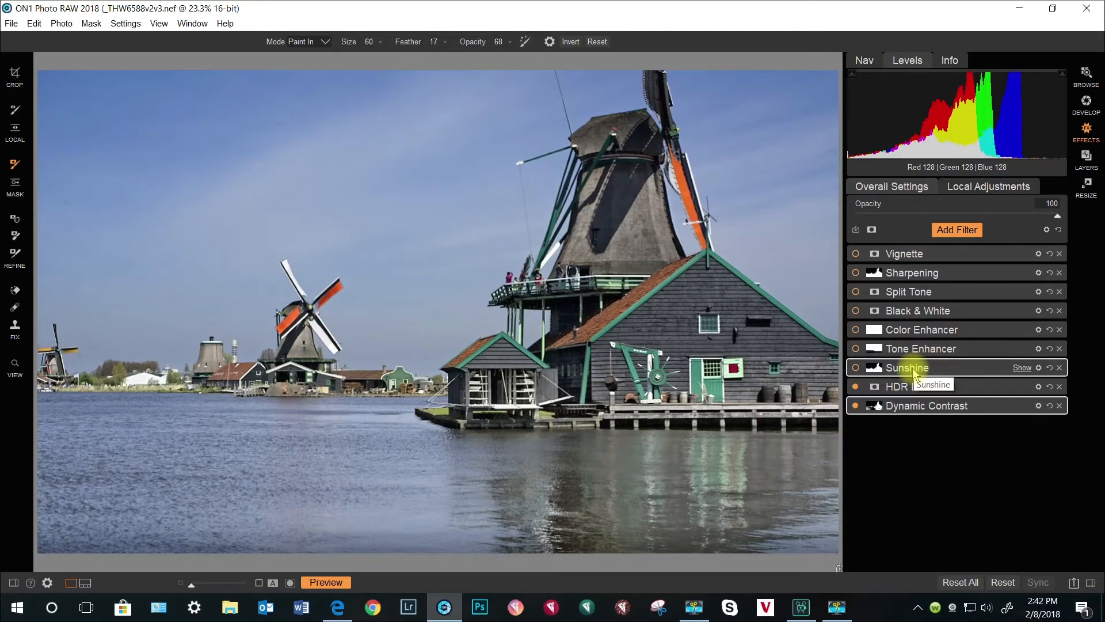
Step: Enable the Sunshine filter and expand its settings
left_click(857, 370)
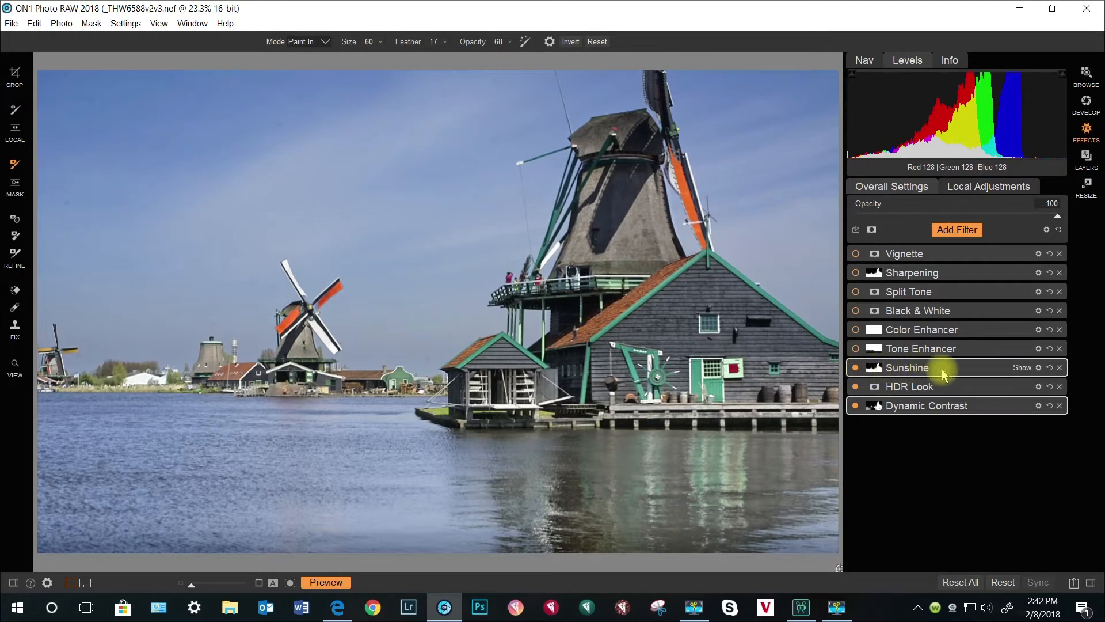
left_click(1022, 368)
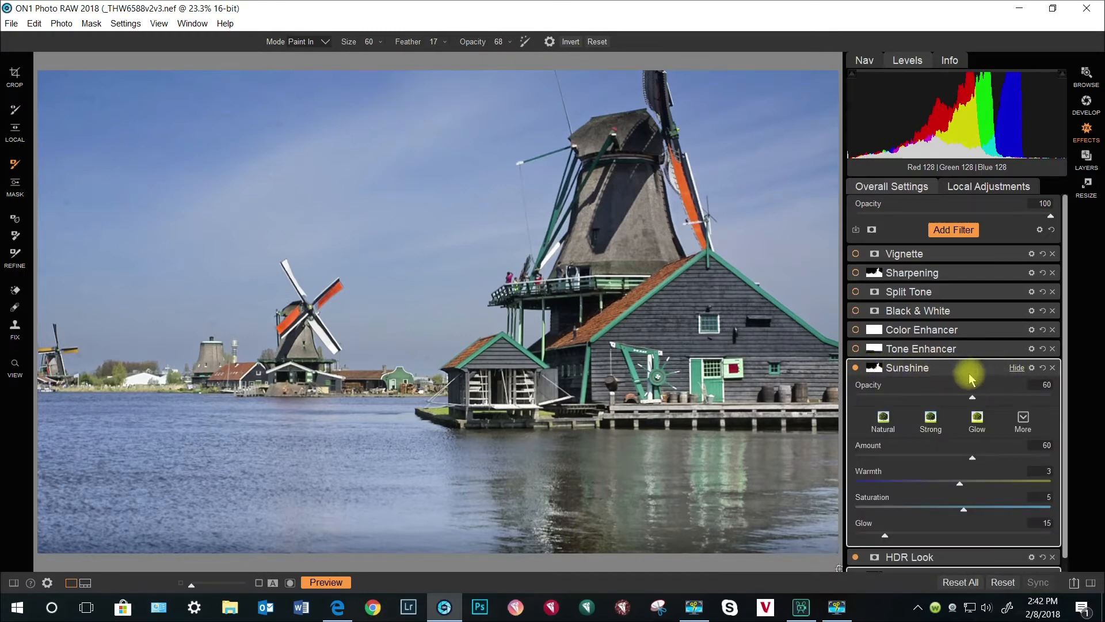
Step: Display the Sunshine filter's mask in black and white and open the filter's blending options
left_click(876, 368)
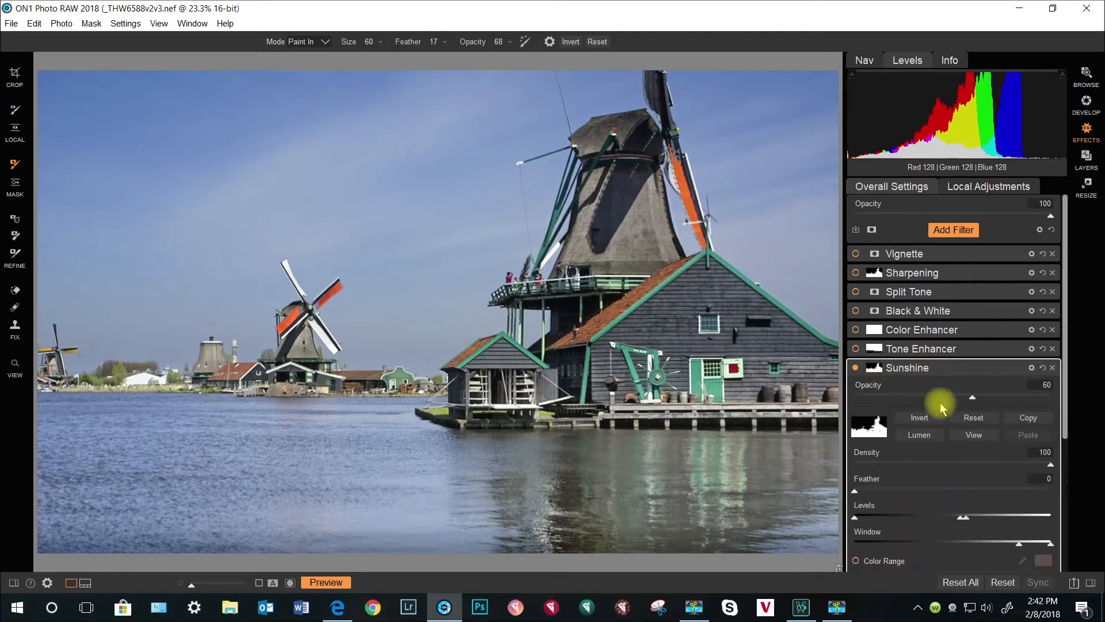
left_click(965, 436)
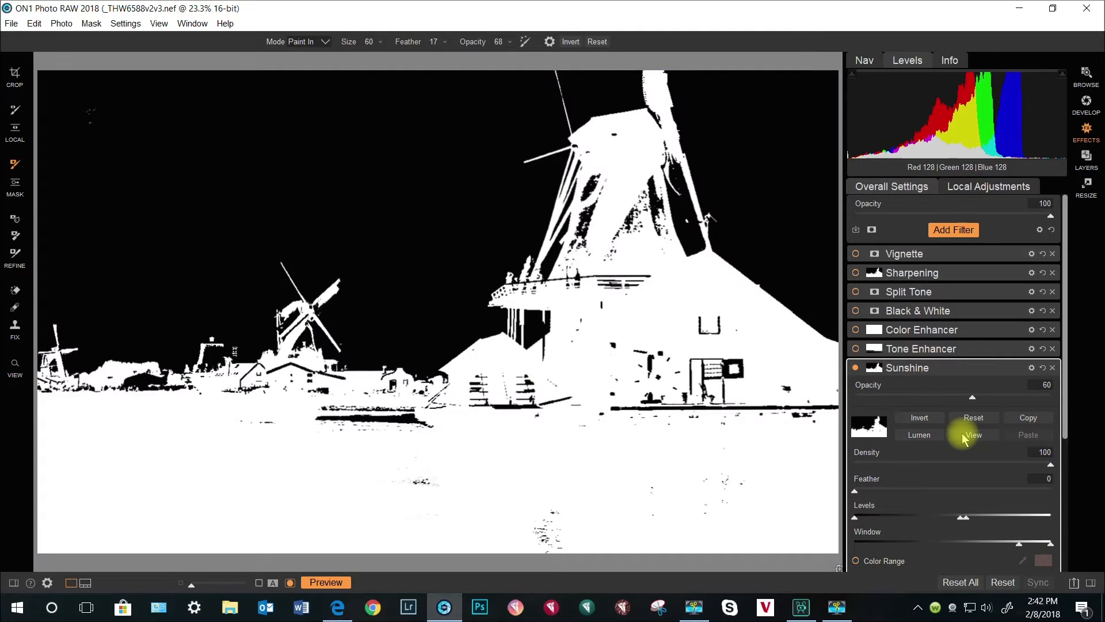
key("F9")
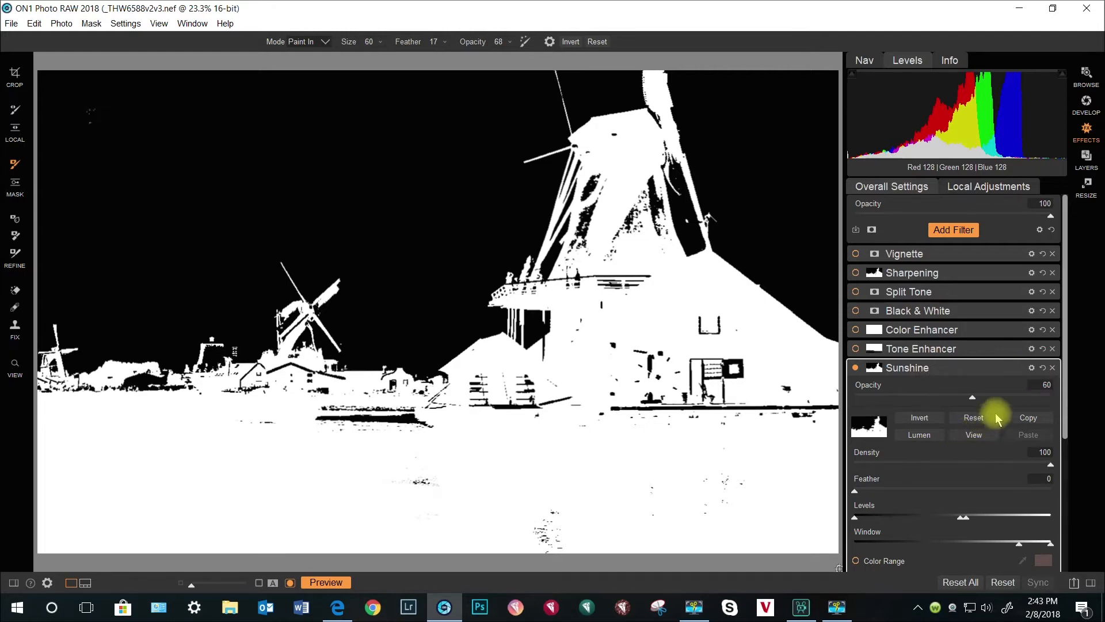
left_click(1032, 369)
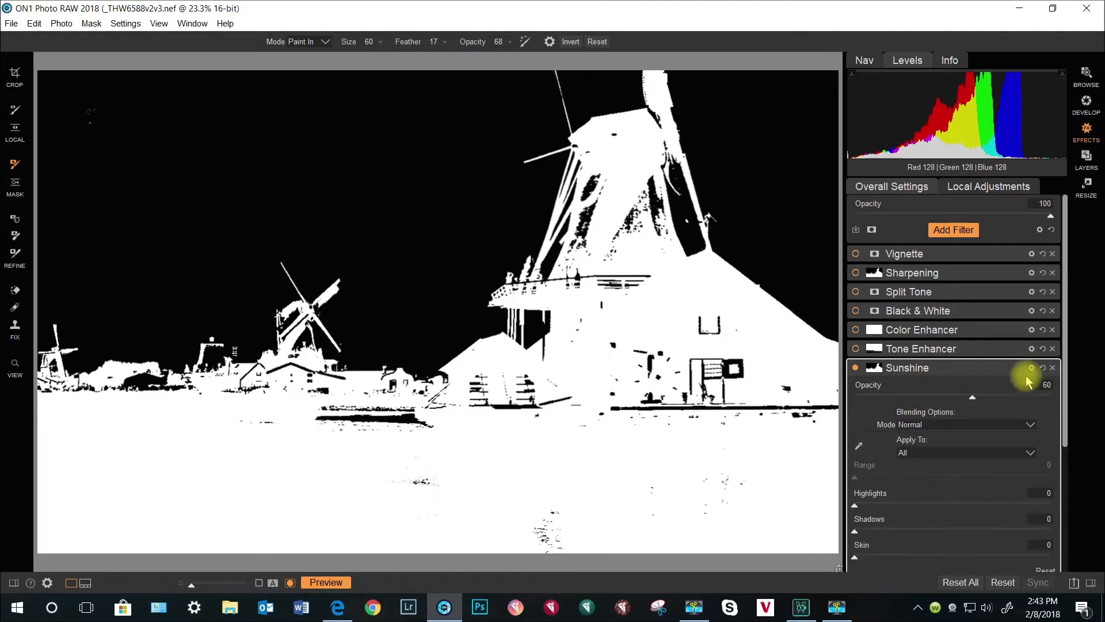
Step: Review the Sunshine filter's blending and amount settings and choose its Sunglow style
scroll(977, 447, "down", 1)
key("F9")
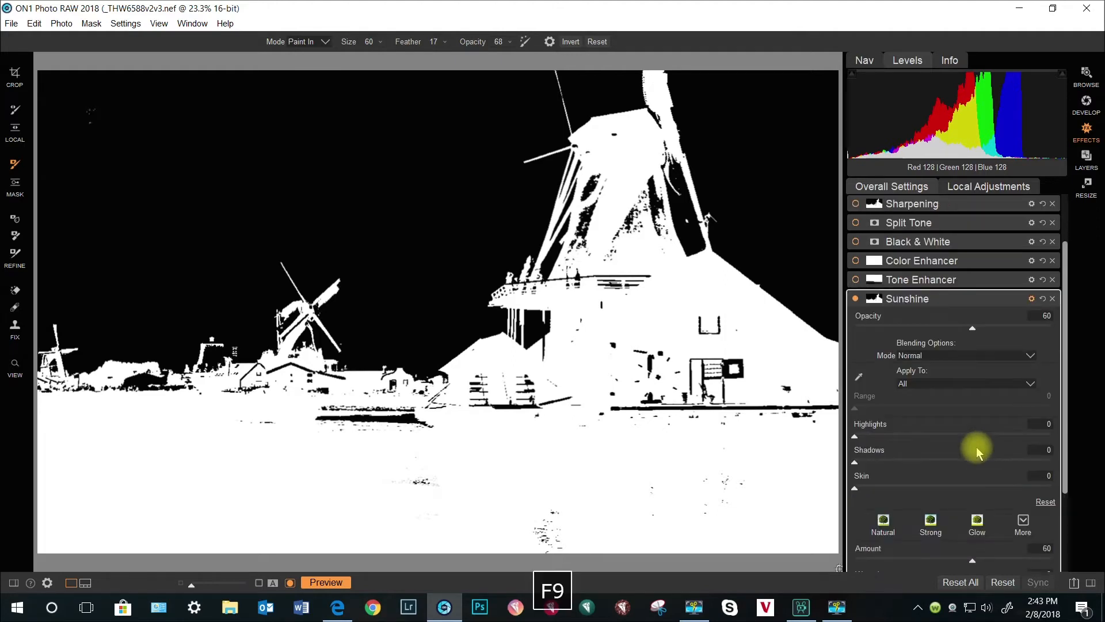
key("F9")
scroll(977, 446, "down", 2)
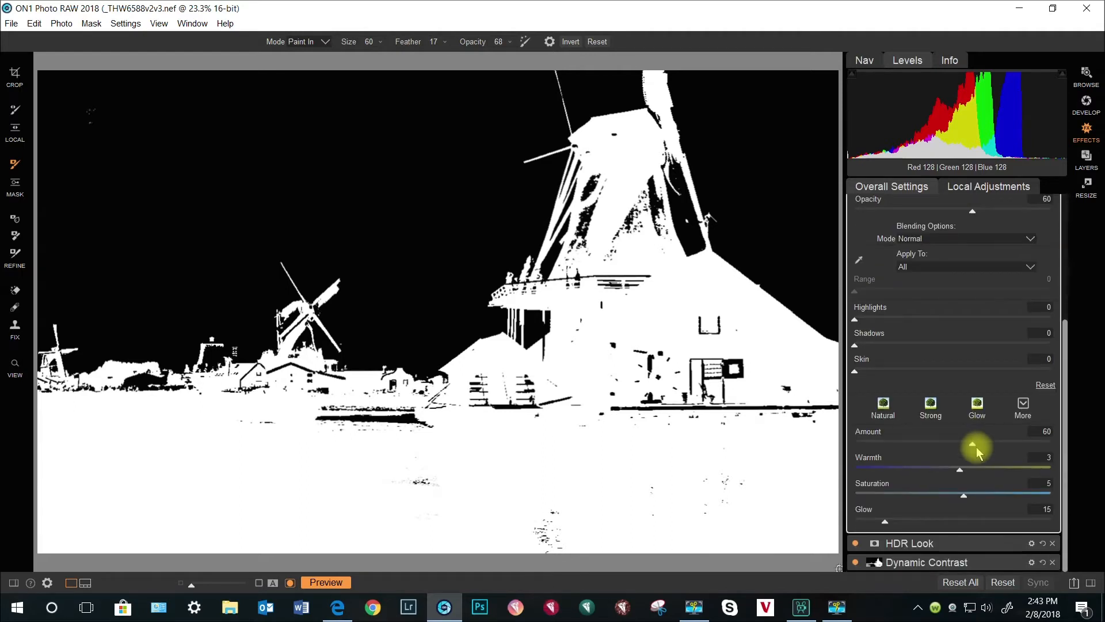
left_click(1023, 410)
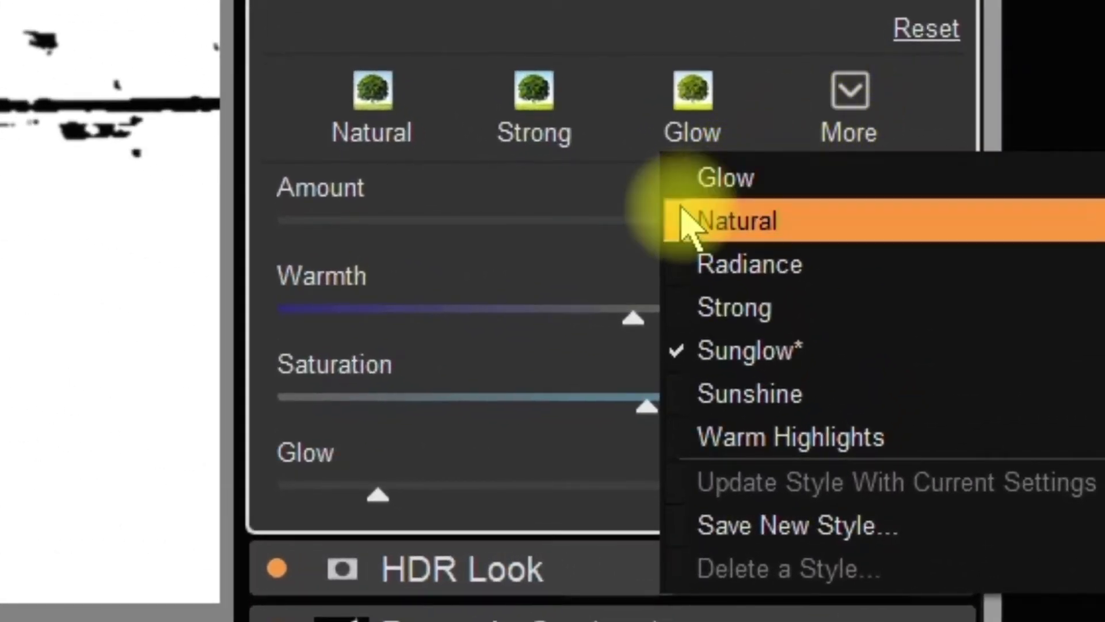
left_click(724, 363)
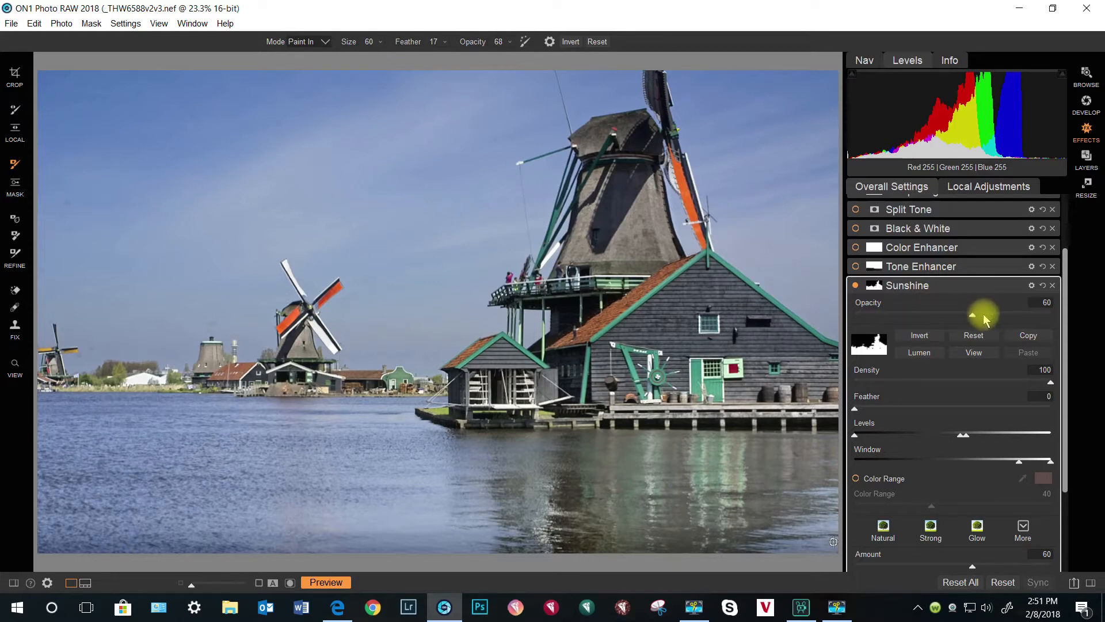
Step: Switch the Sunshine filter off and on twice to compare its effect, and collapse its settings
key("F9")
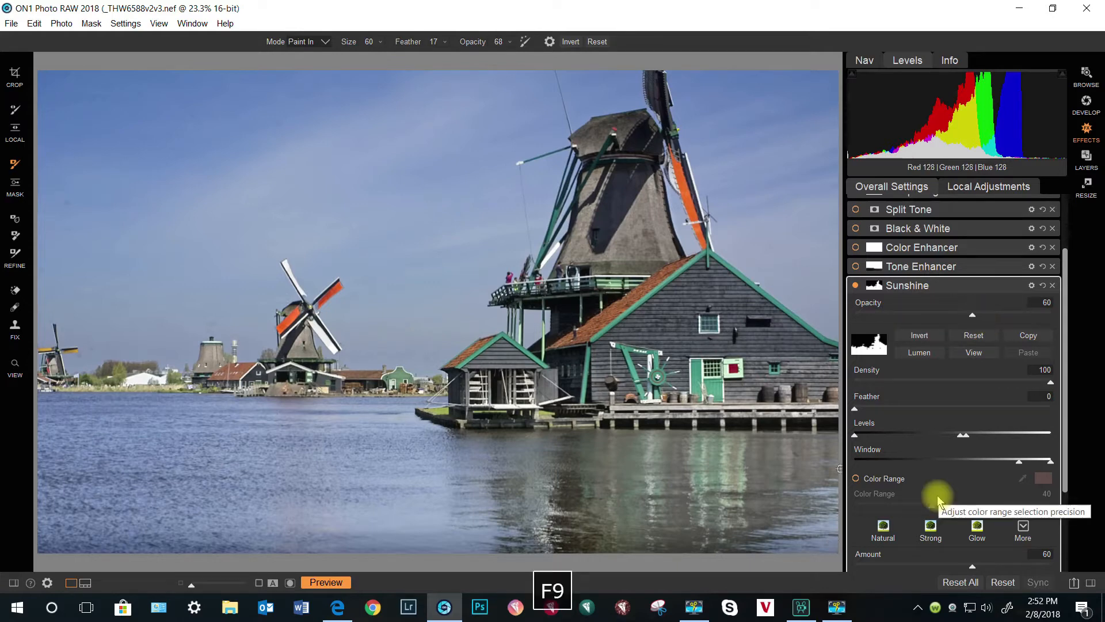
left_click(855, 286)
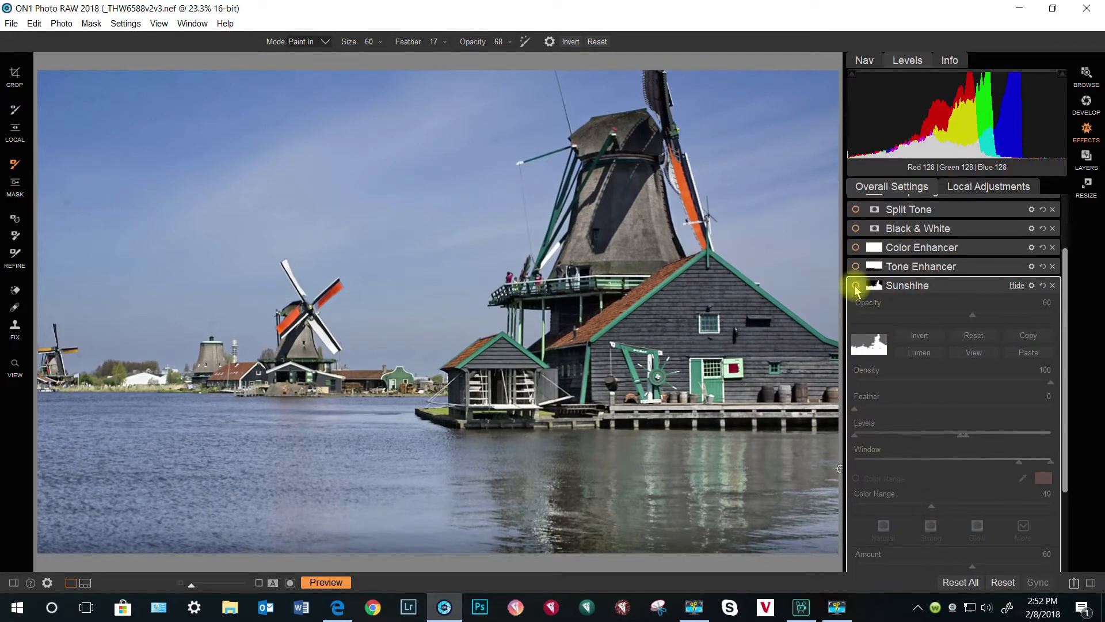
left_click(856, 286)
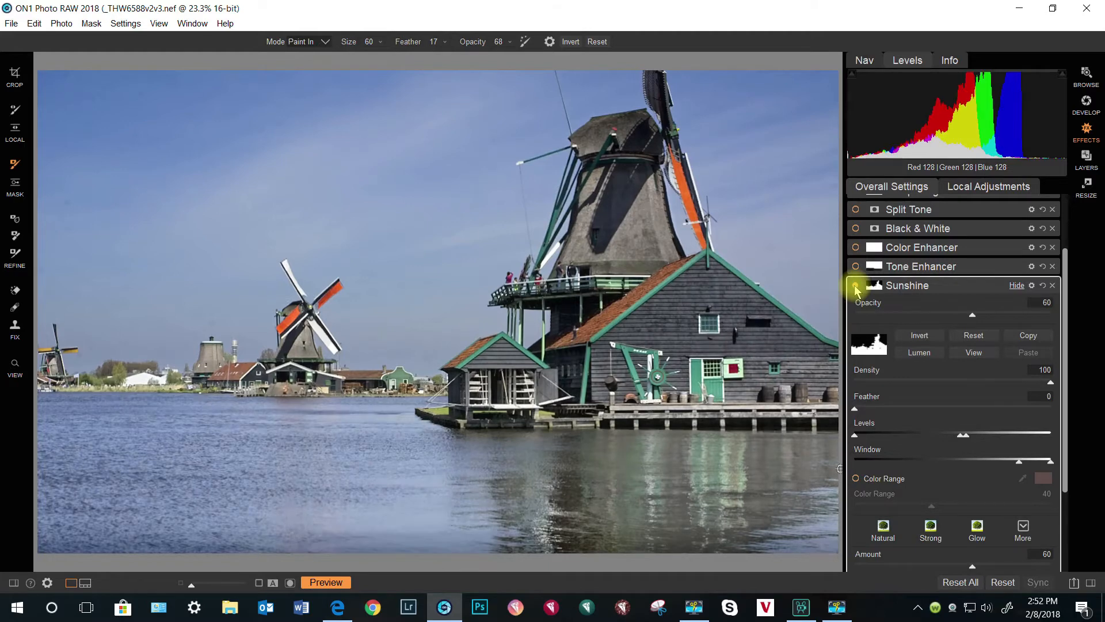
left_click(856, 286)
left_click(856, 286)
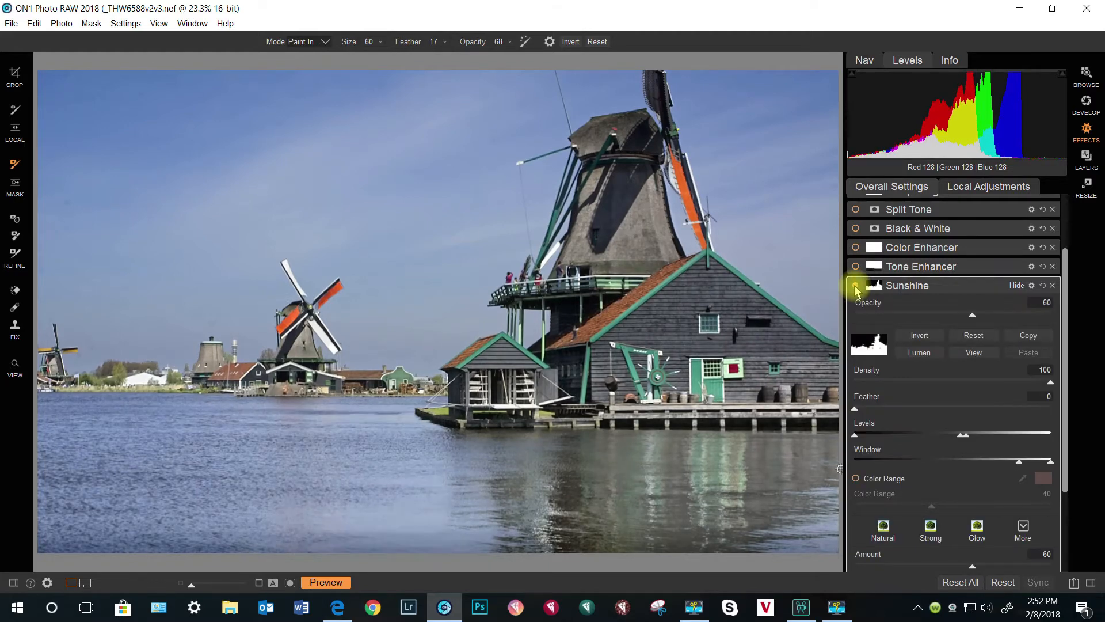
key("F9")
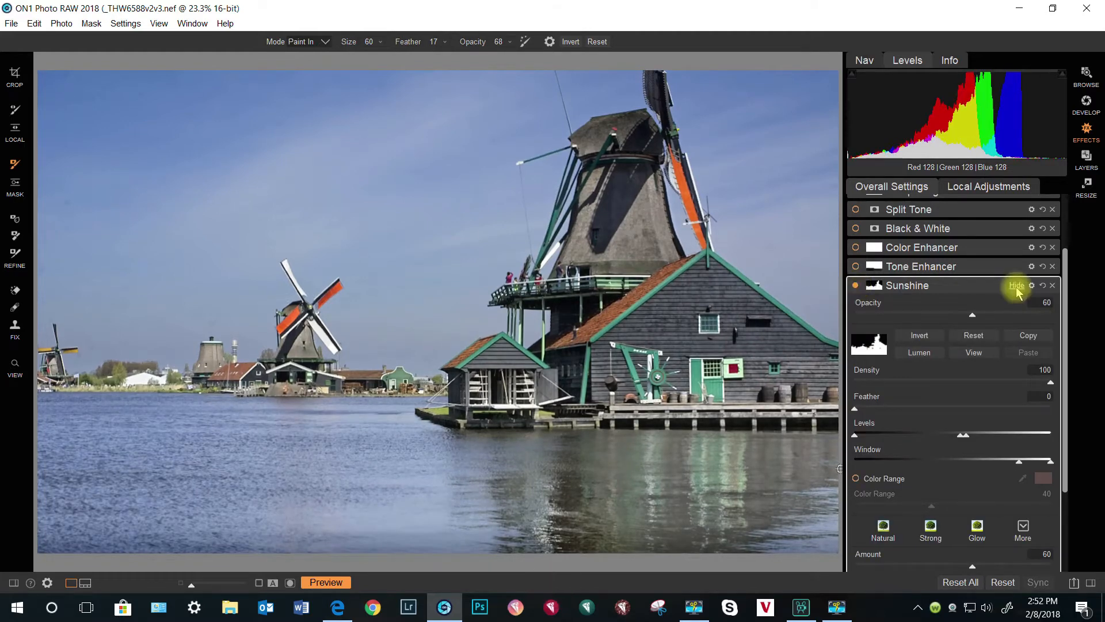
left_click(1016, 288)
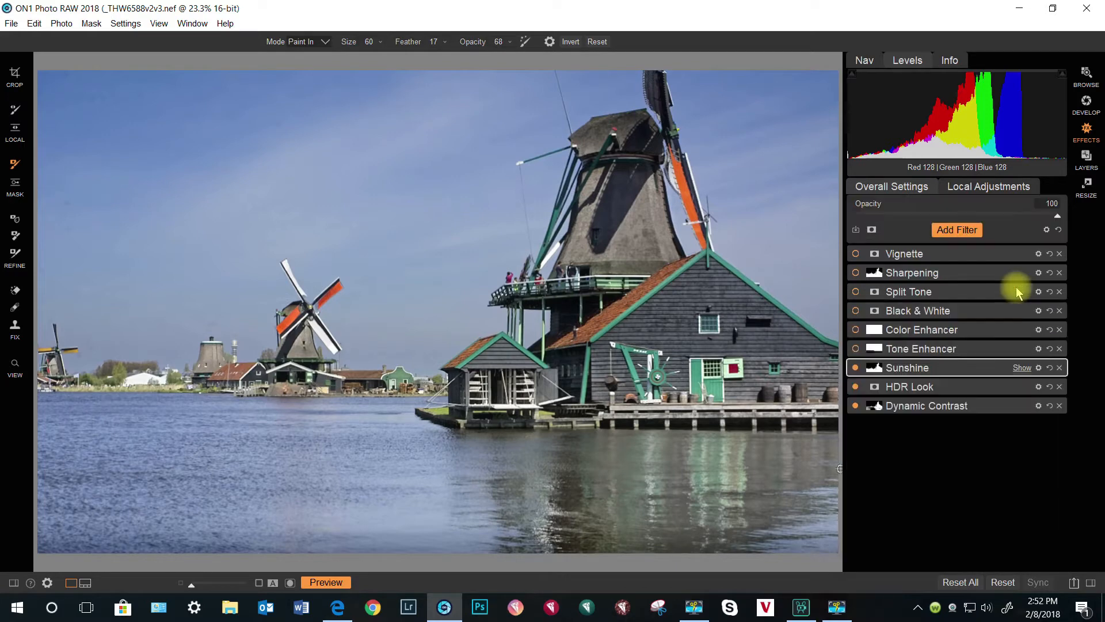
Step: Enable the Tone Enhancer filter and expand its settings
left_click(856, 348)
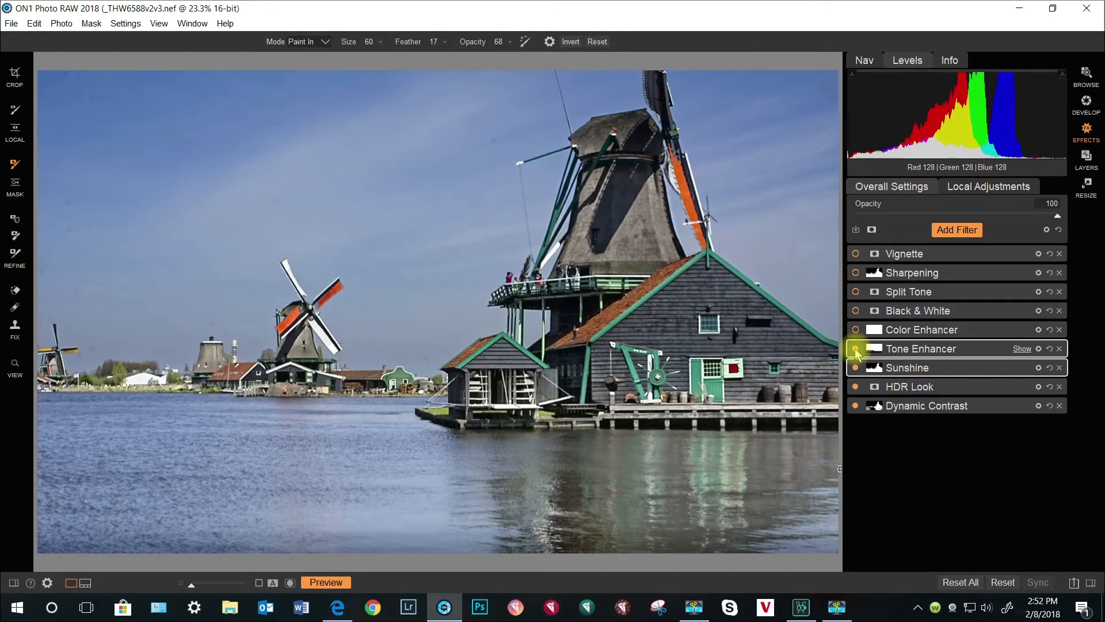
key("F9")
left_click(856, 349)
key("F9")
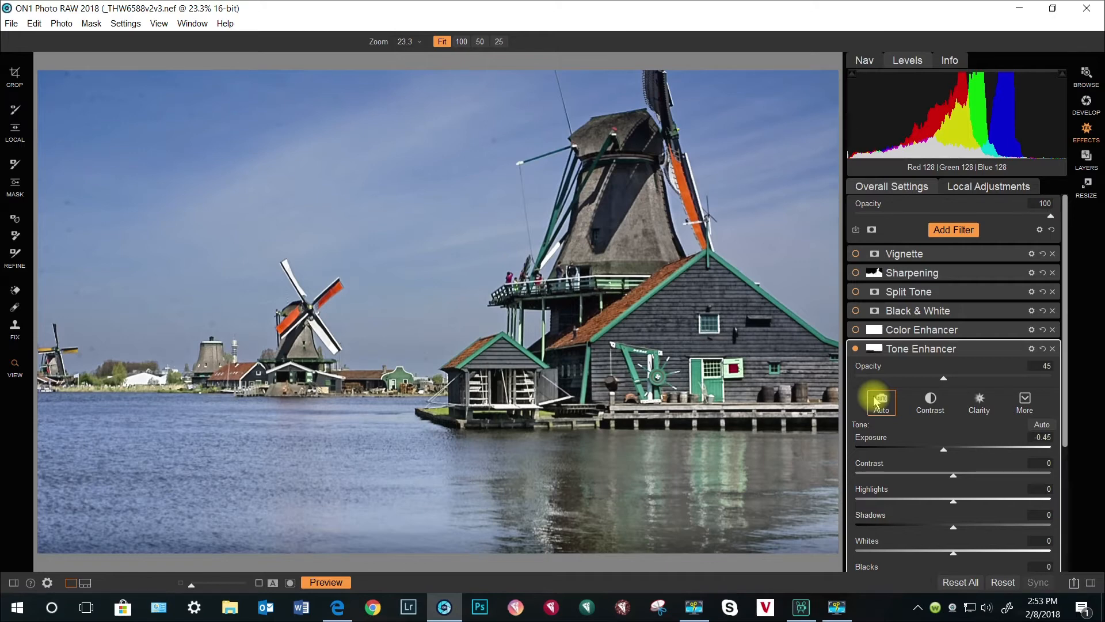
key("F9")
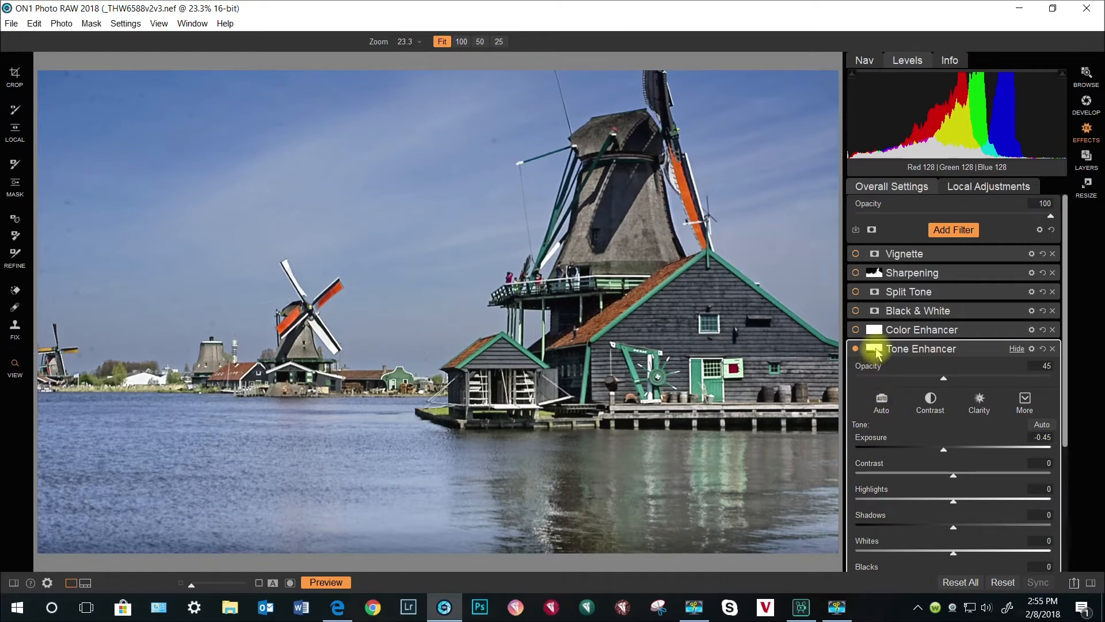
Step: Show the Tone Enhancer's masking options and set the masking brush mode to Paint Out
left_click(875, 347)
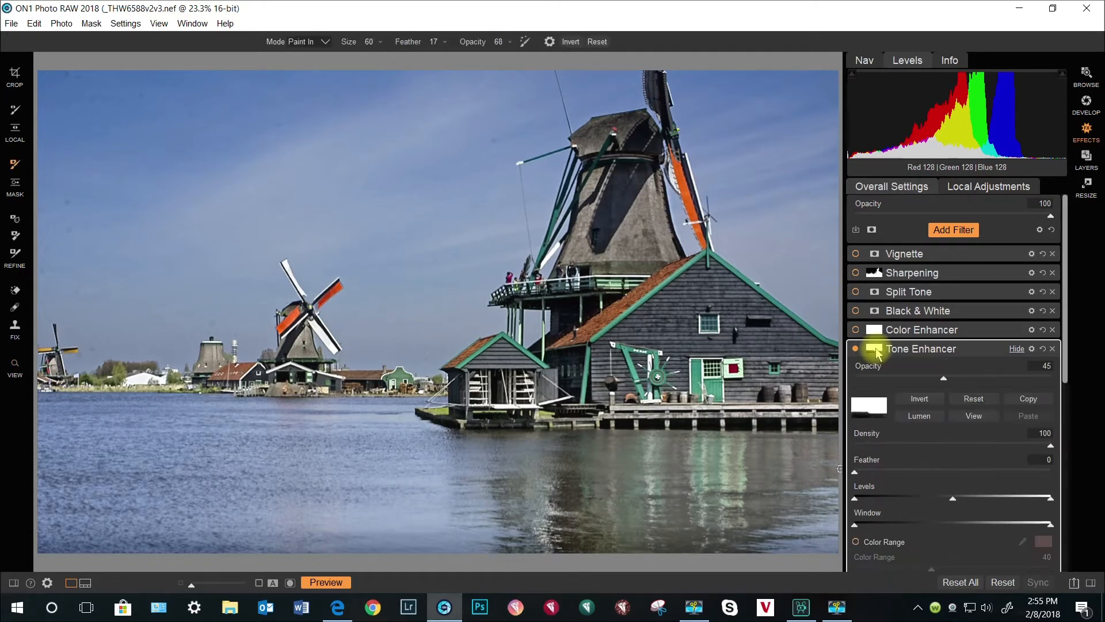
key("F9")
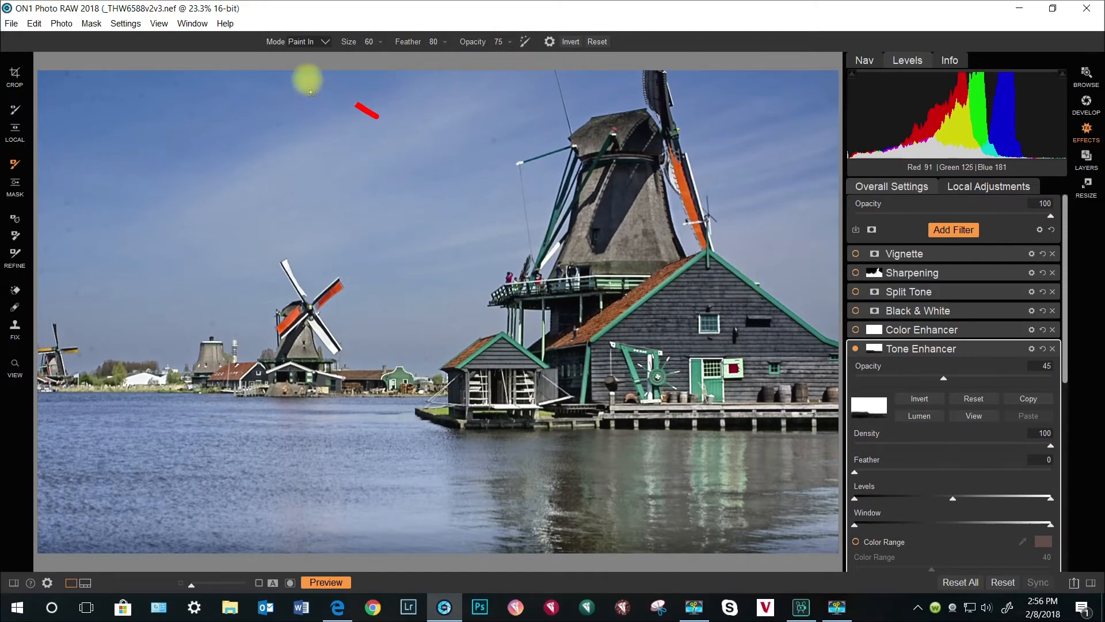
left_click(322, 43)
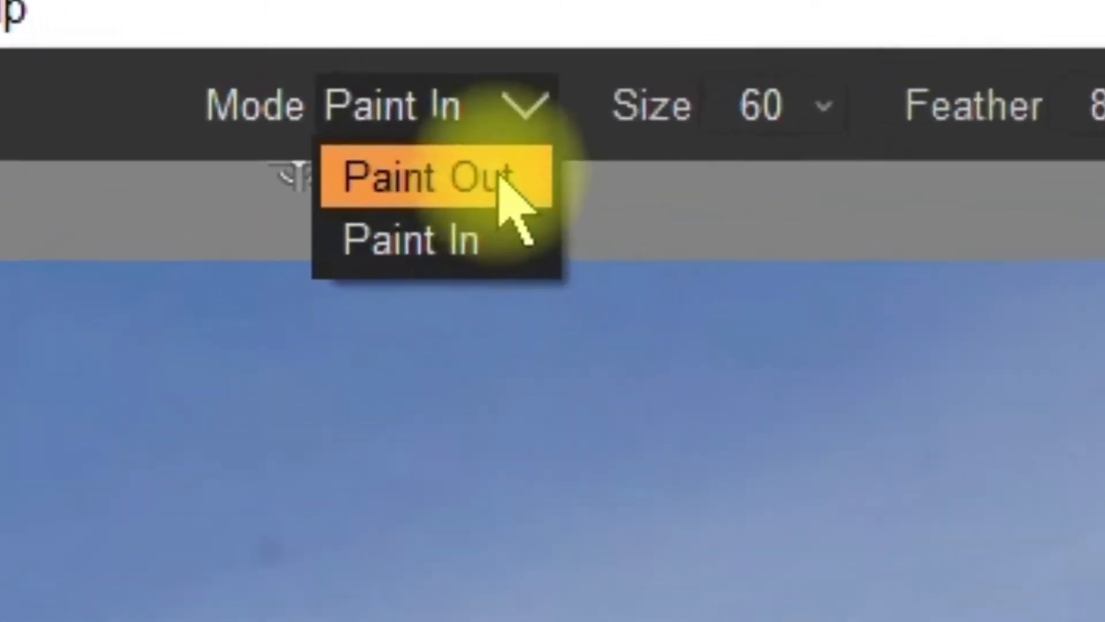
left_click(416, 121)
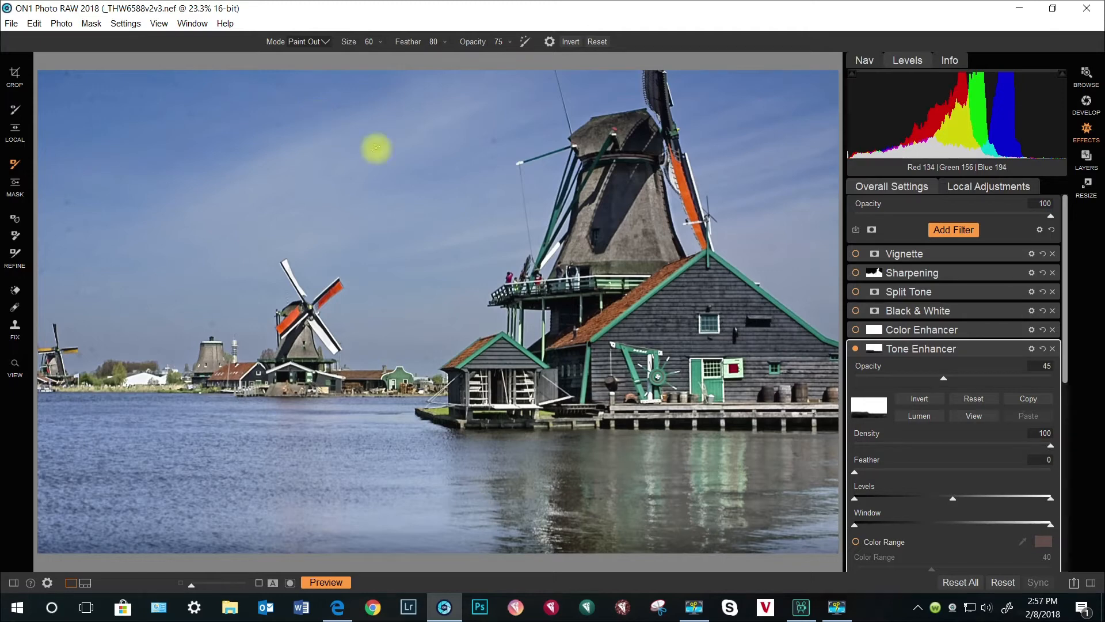
Step: Display the Tone Enhancer's mask in black and white to inspect it, and return to the photo
key("F9")
left_click(973, 417)
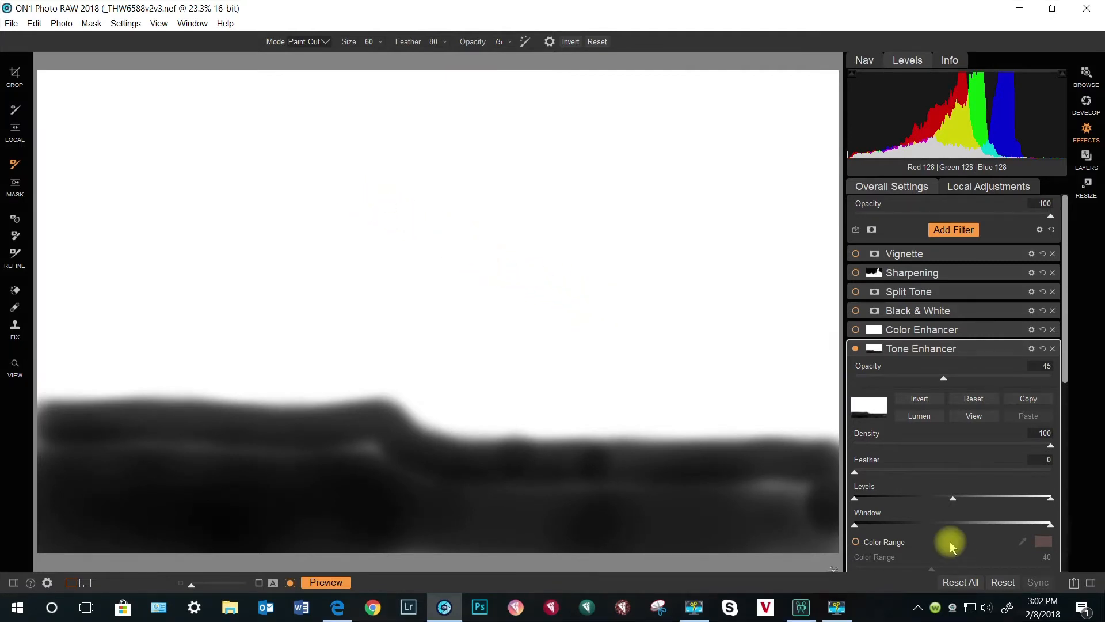
left_click(962, 419)
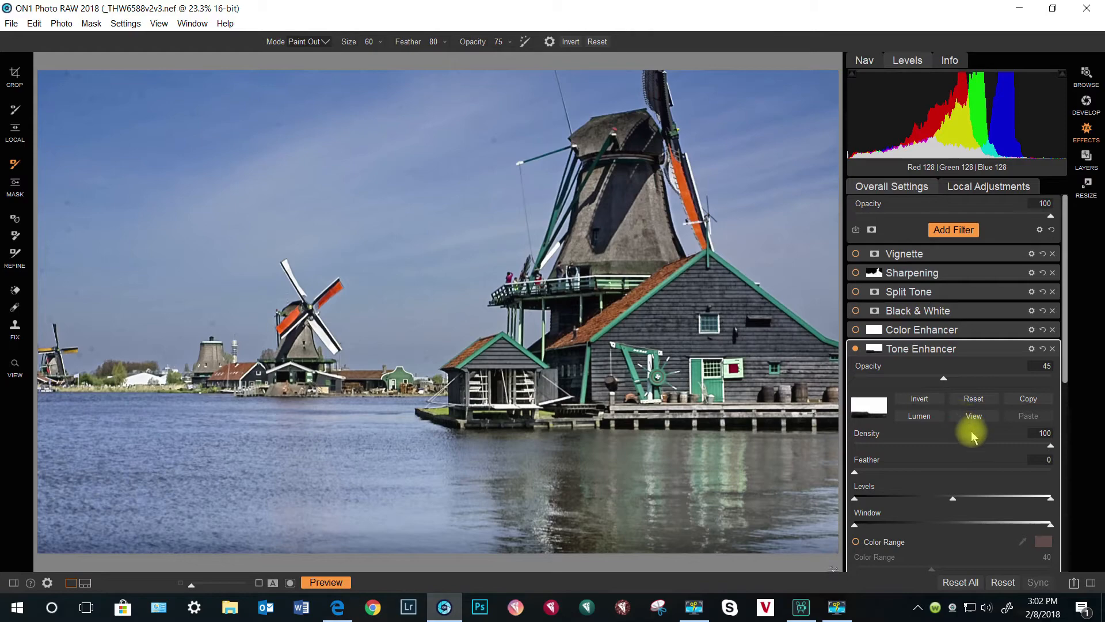
Step: Apply the Tonal Contrast style to the Tone Enhancer with Exposure -0.45 and filter Opacity 46
scroll(972, 432, "down", 3)
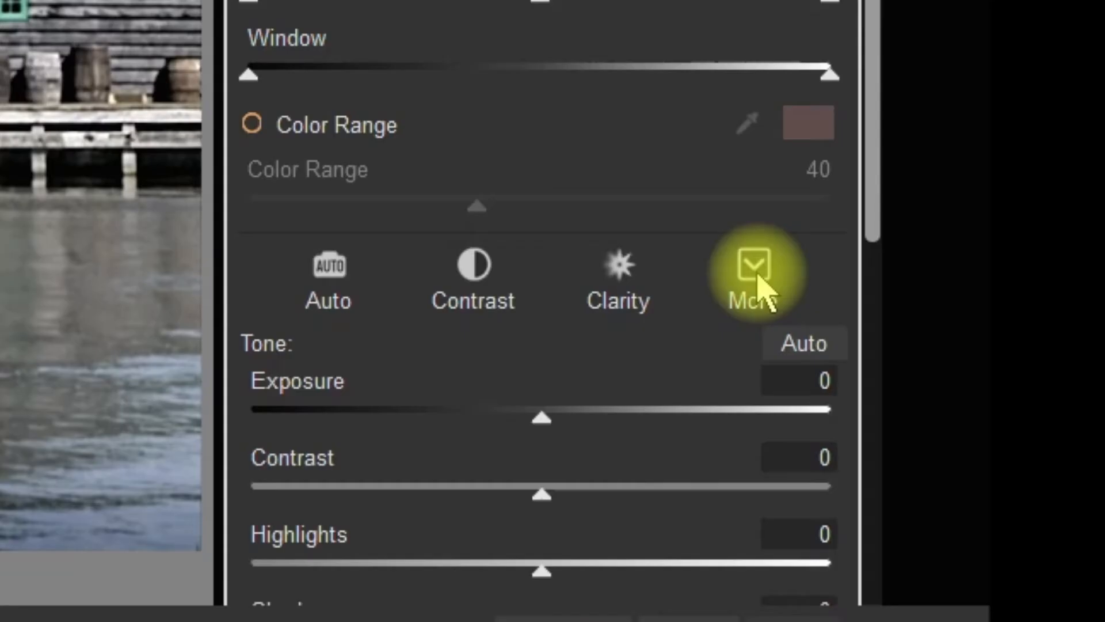
left_click(1026, 461)
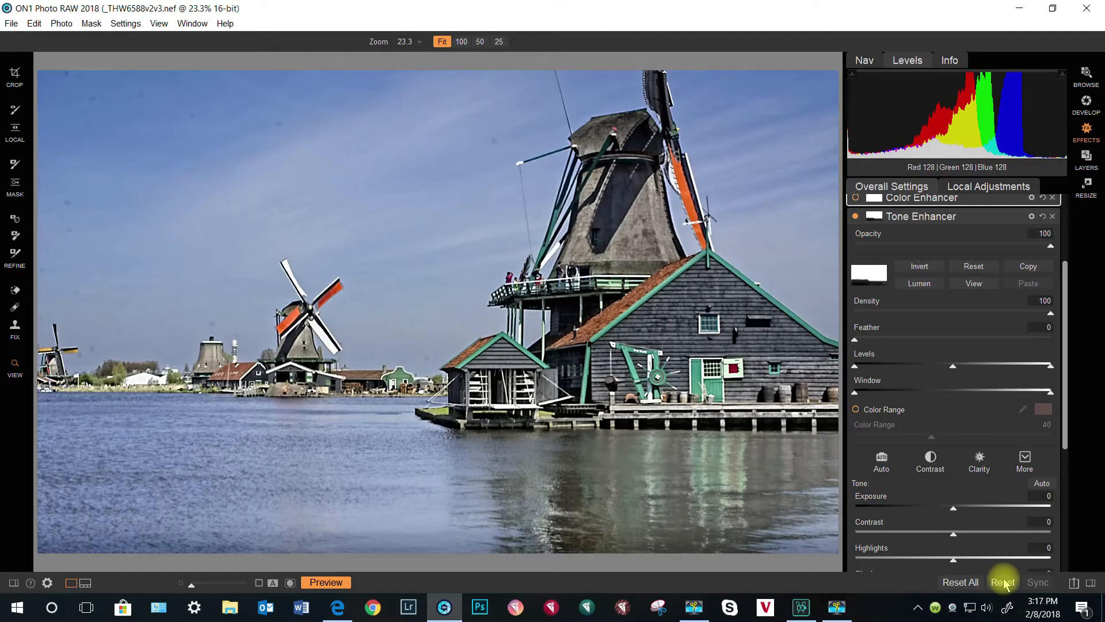
left_click(1003, 582)
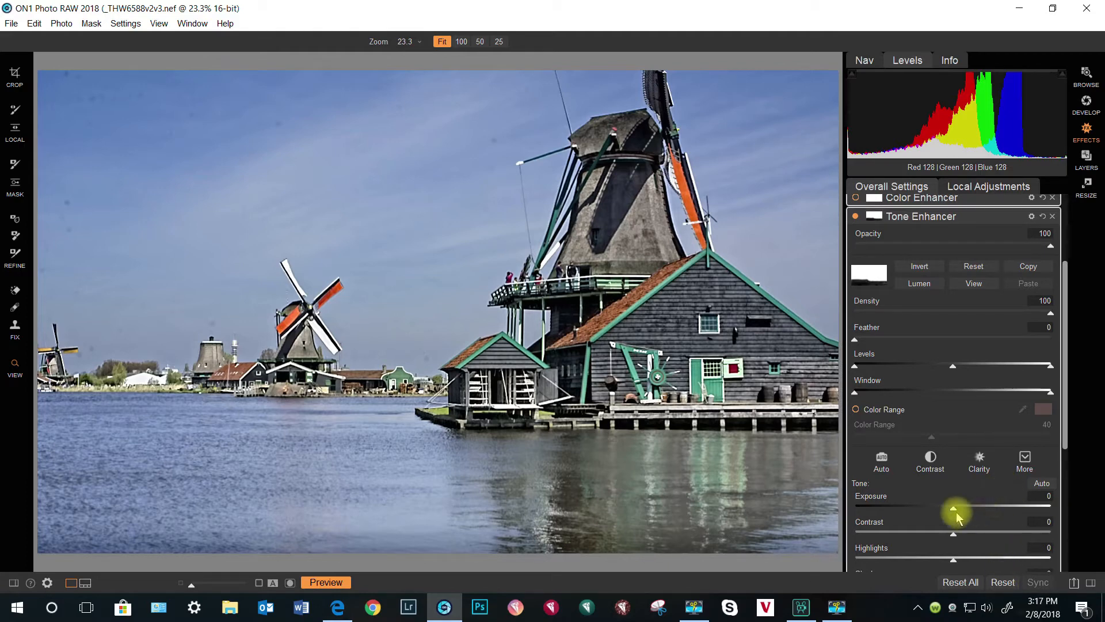
left_click_drag(954, 510, 945, 510)
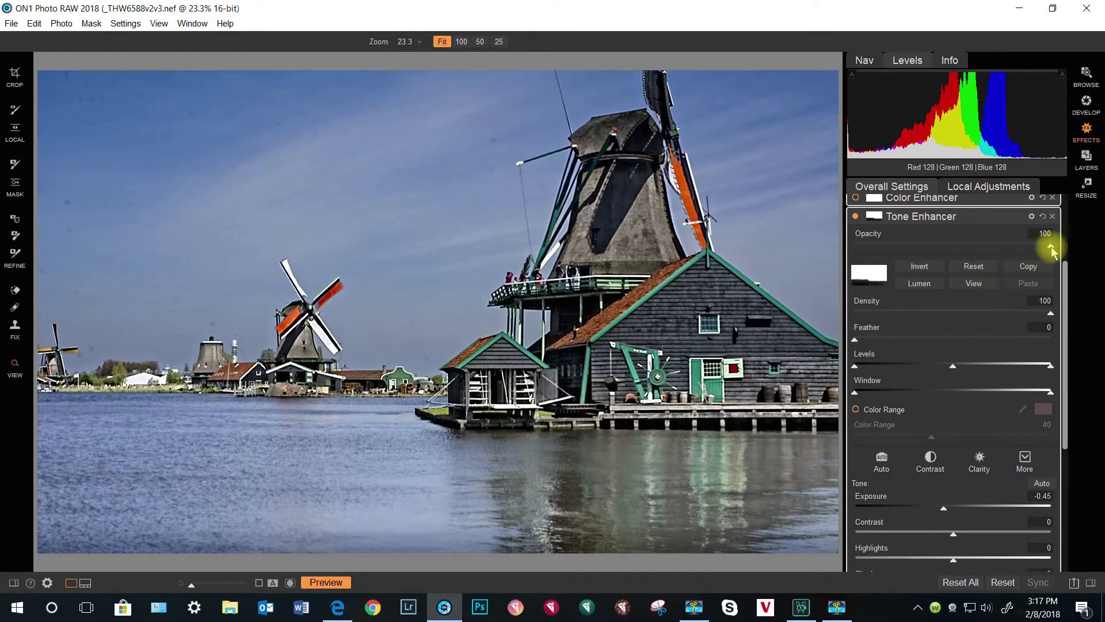
left_click_drag(1051, 249, 948, 249)
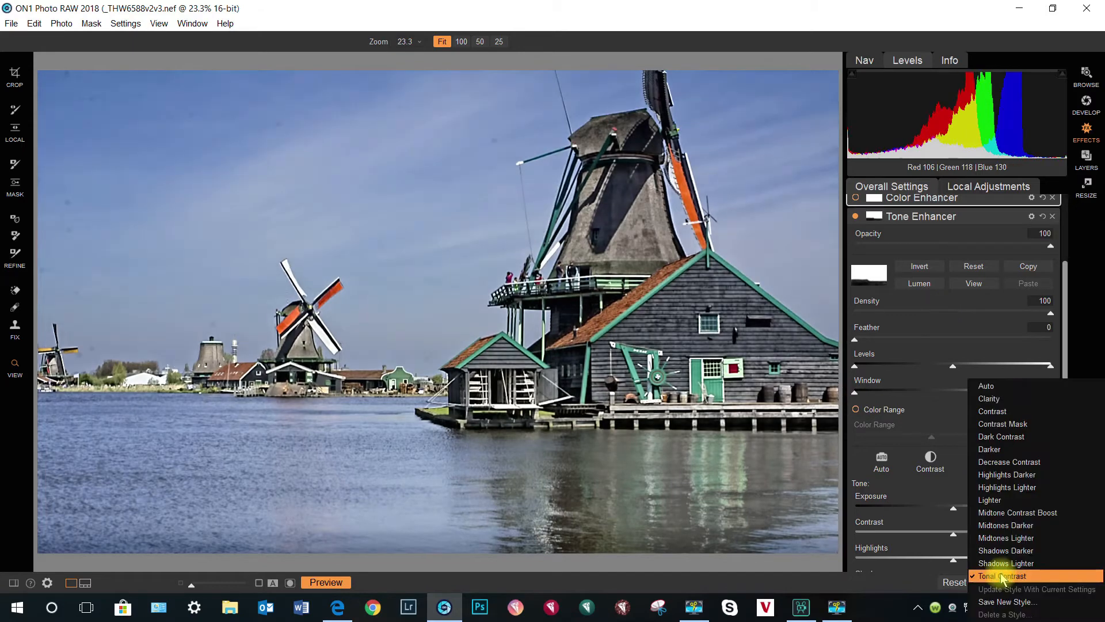
key("F9")
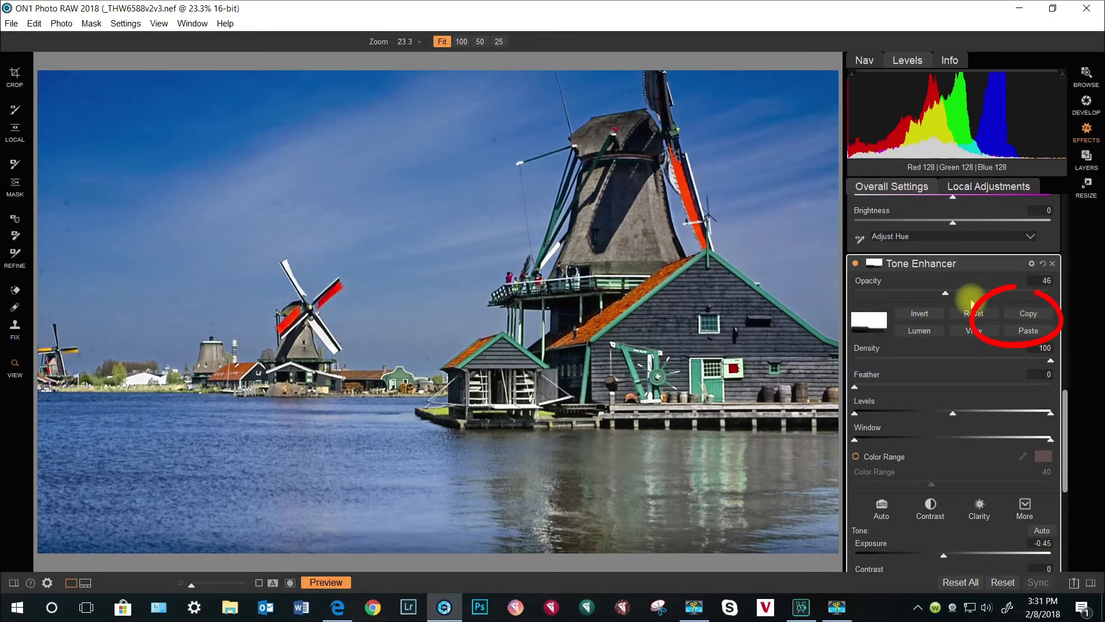
Step: Collapse the Tone Enhancer filter and paste its copied mask into the Color Enhancer filter
mouse_move(1014, 265)
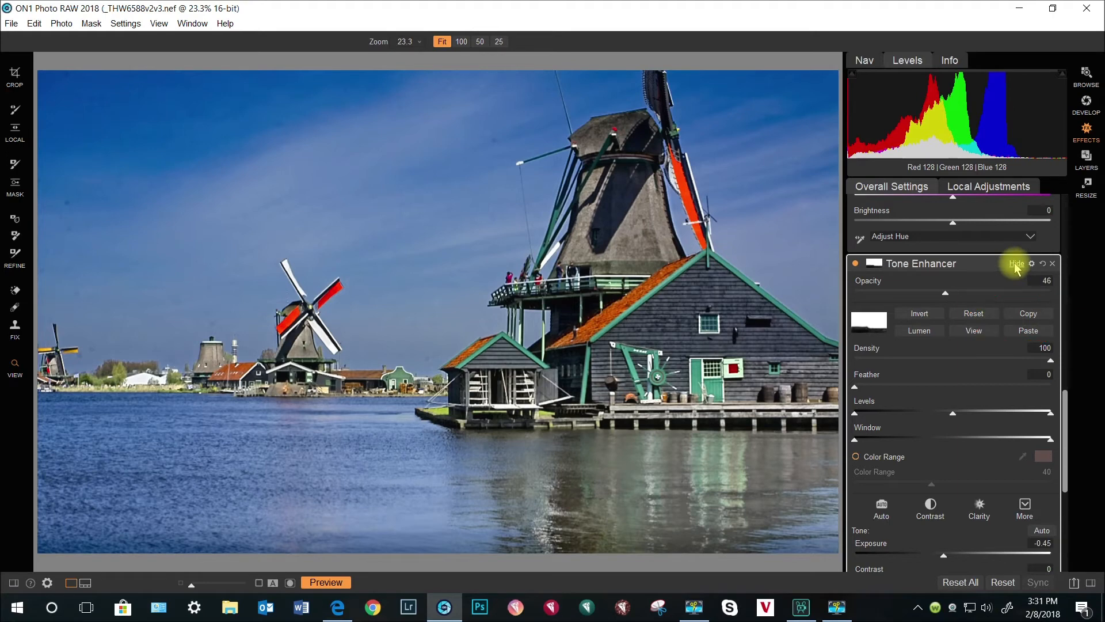
left_click(1016, 265)
scroll(959, 386, "up", 3)
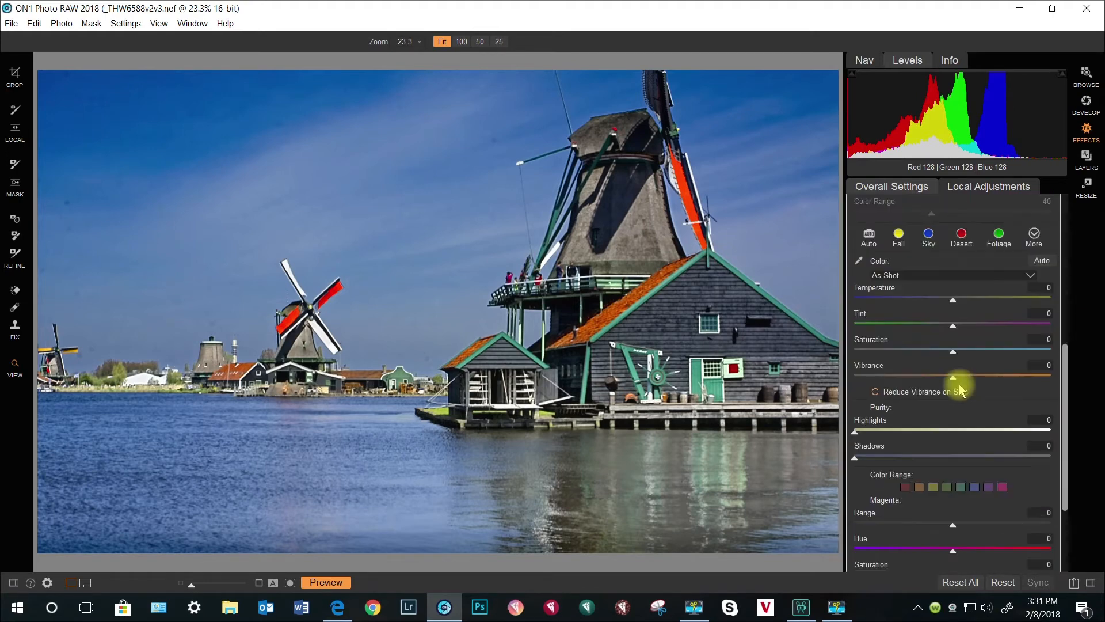
scroll(960, 391, "up", 3)
scroll(960, 391, "up", 2)
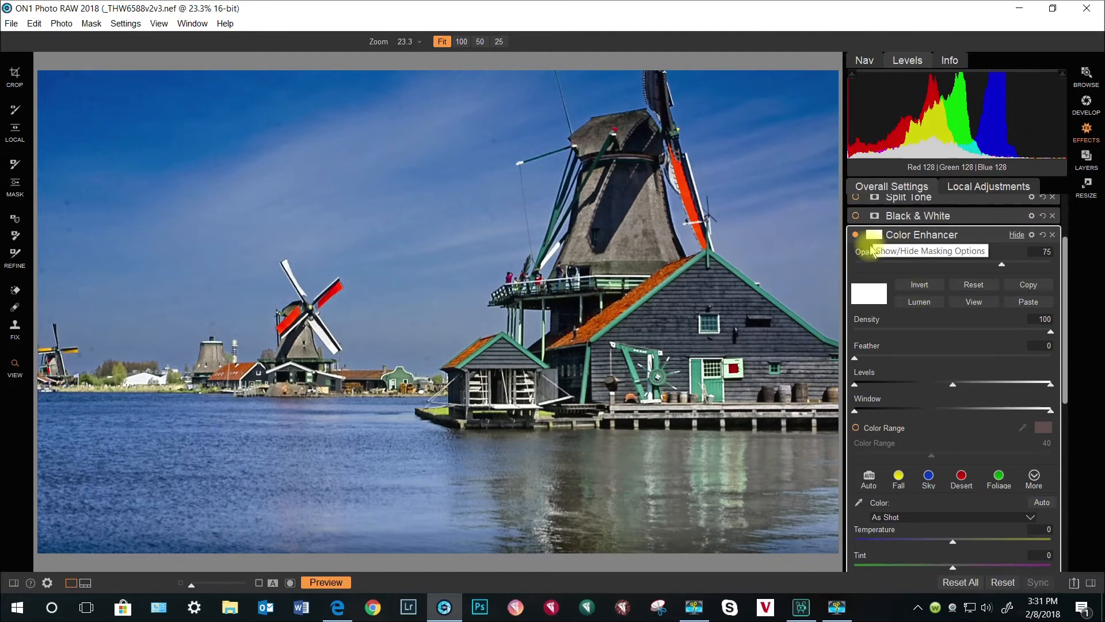
left_click(1017, 304)
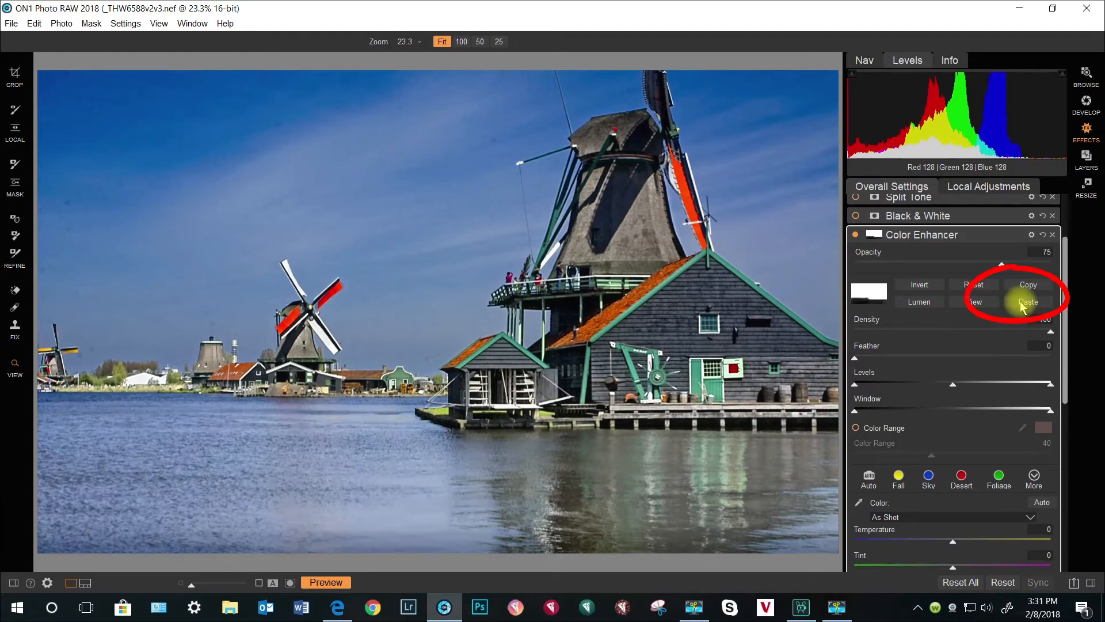
Step: Display the Color Enhancer's pasted mask in black and white to check it, and return to the photo
left_click(975, 303)
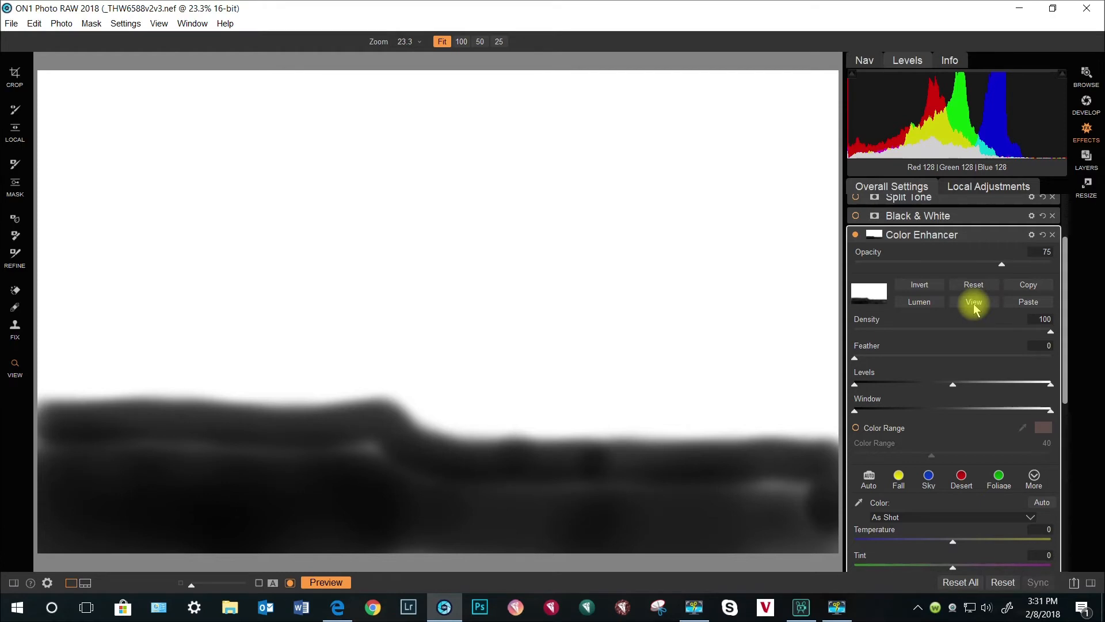
key("F9")
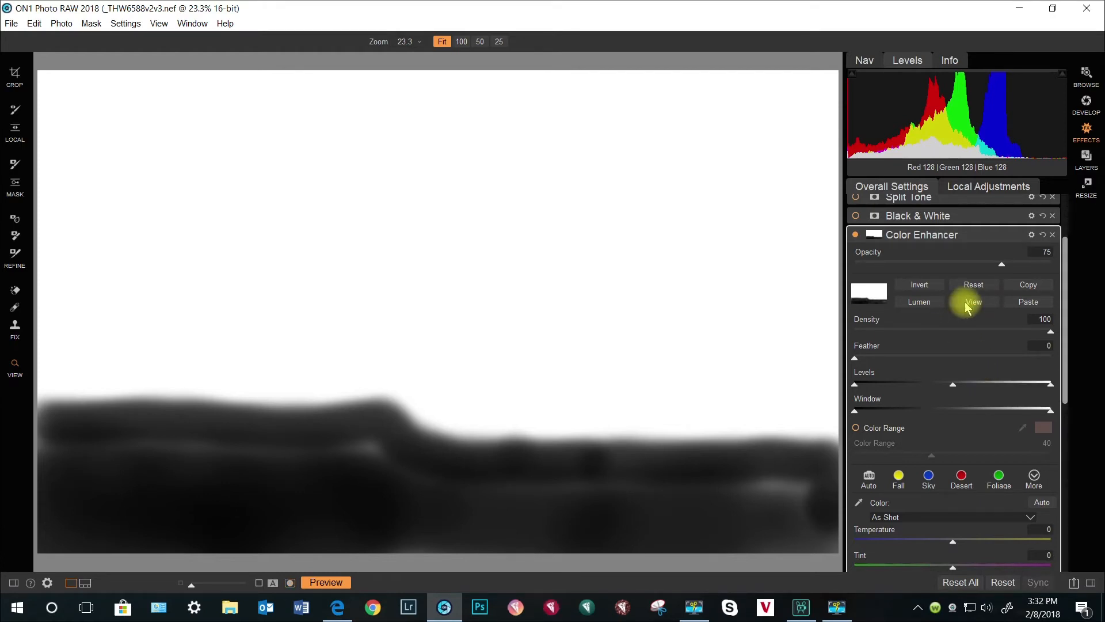
left_click(964, 301)
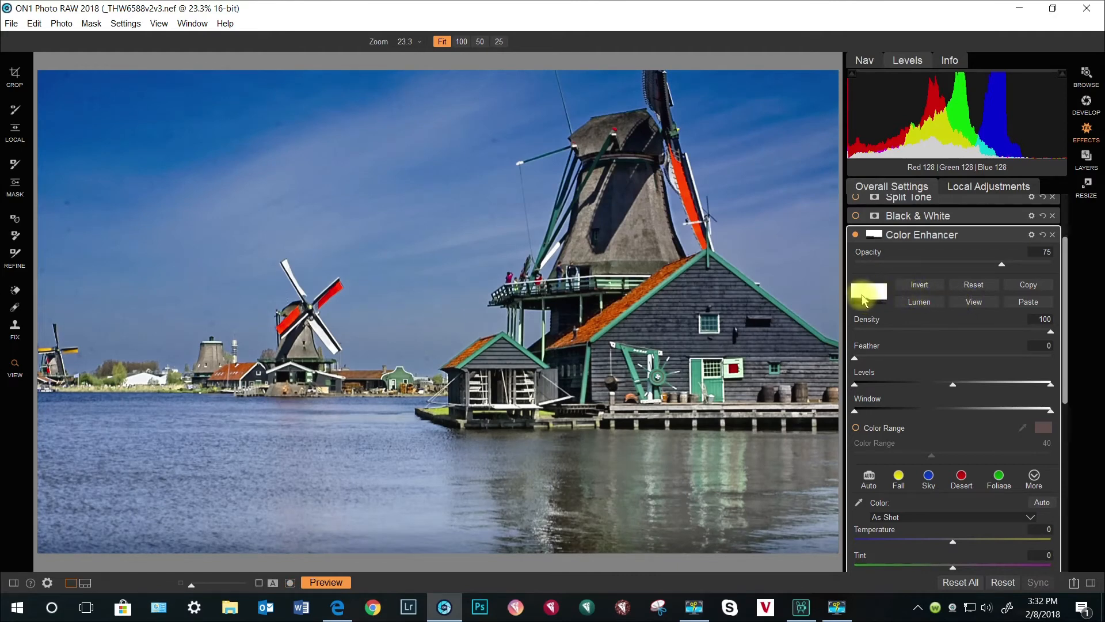
Step: Switch the Color Enhancer filter off and on once to compare its effect
left_click(856, 235)
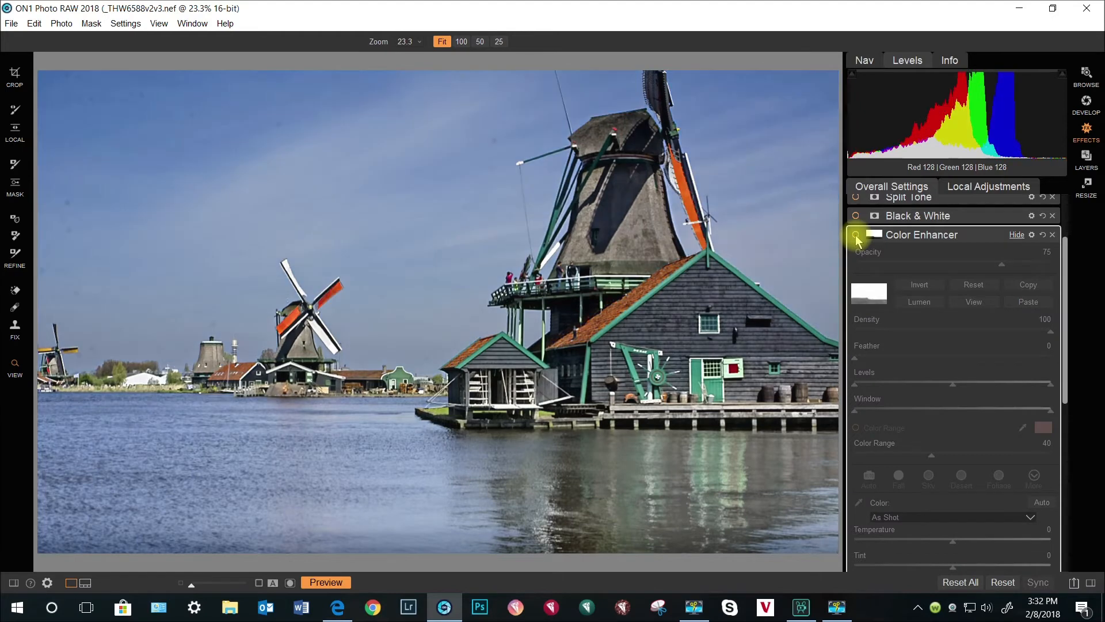
left_click(856, 236)
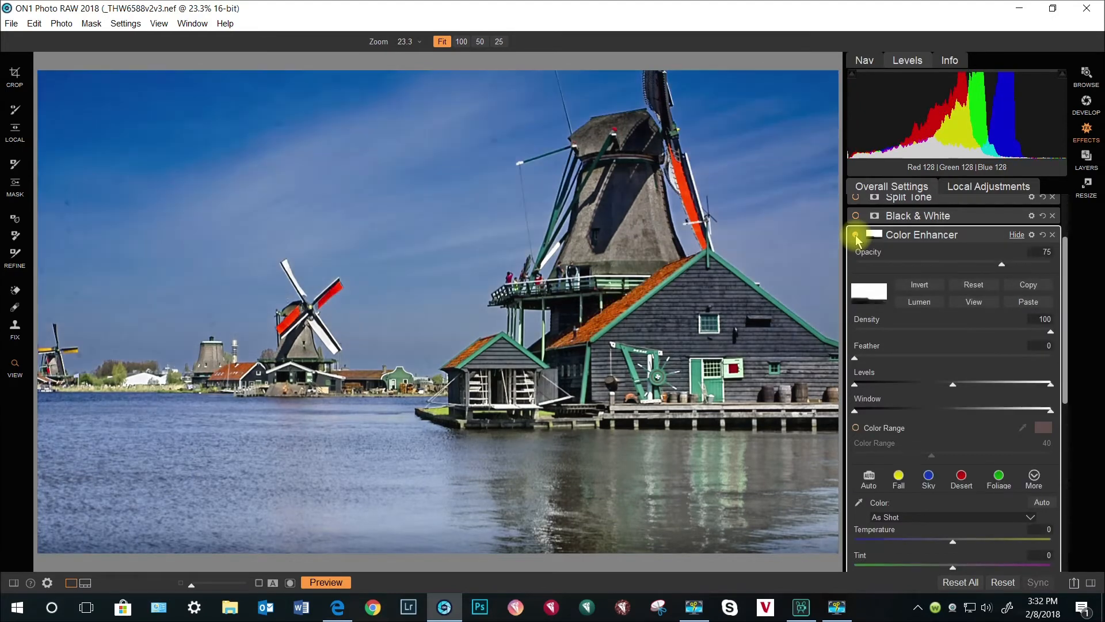
key("F9")
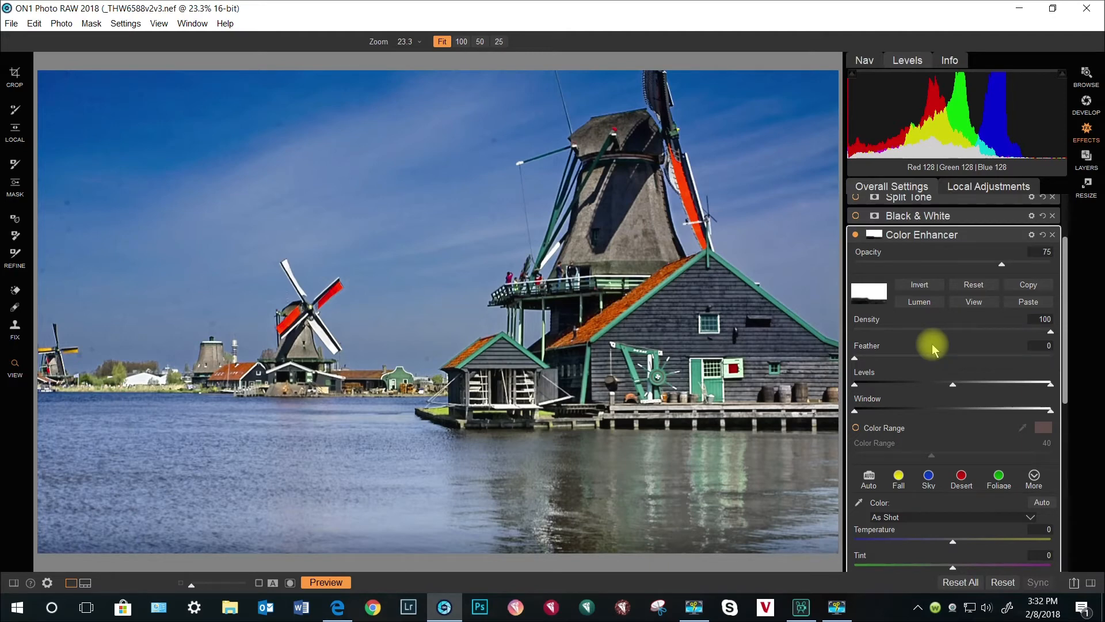
Step: Select the Color Enhancer's Blue color range and compare its Brightness at 0 and at -100, ending at -100
scroll(933, 346, "down", 5)
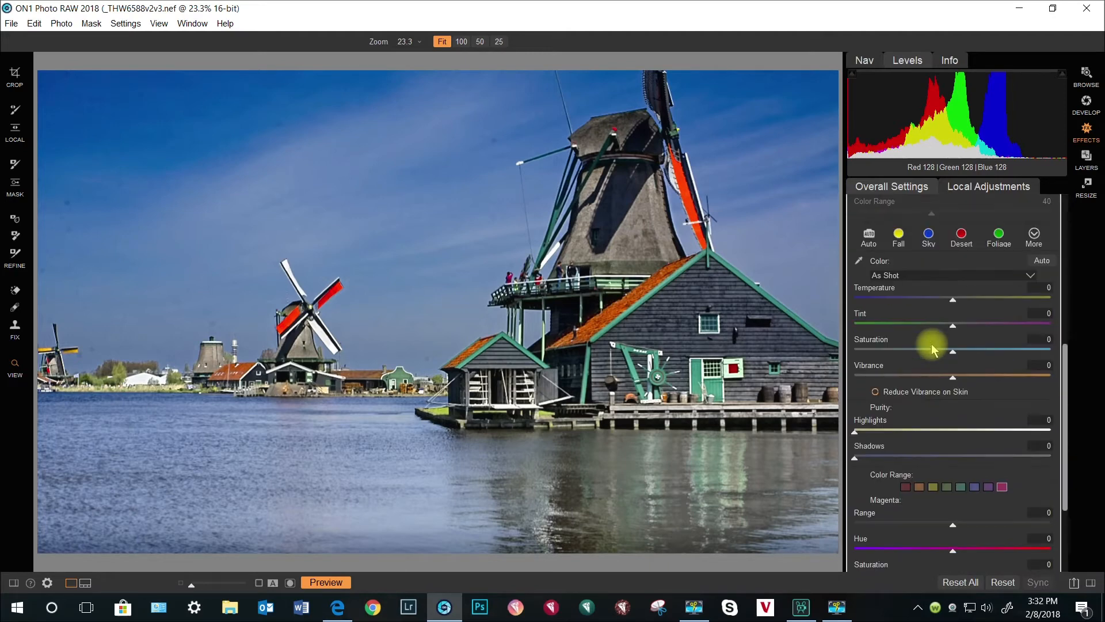
scroll(933, 346, "down", 1)
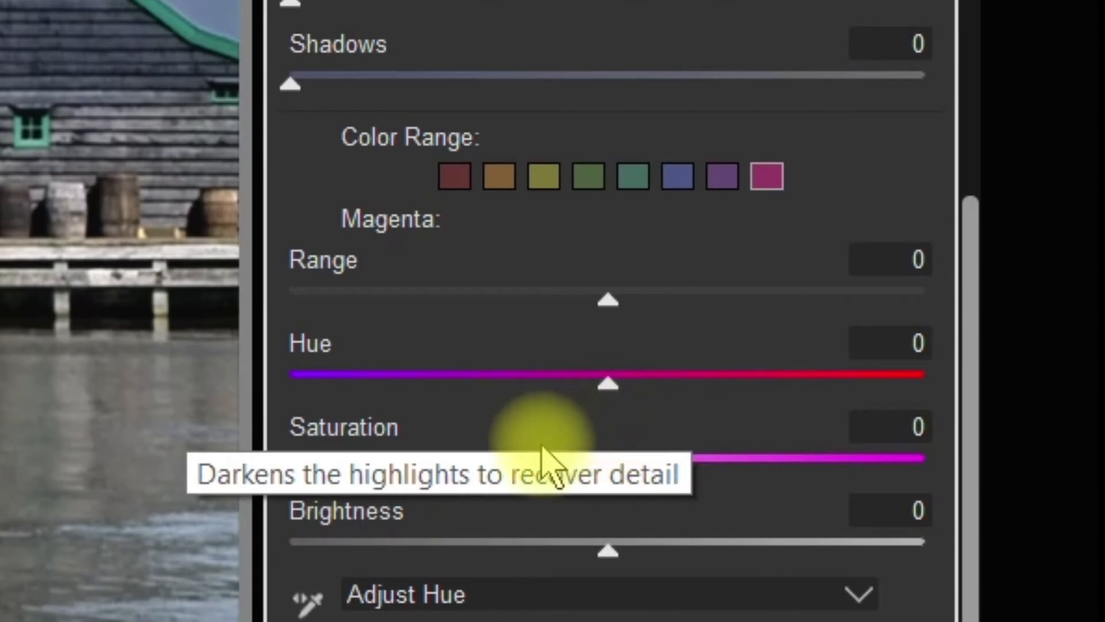
left_click(679, 178)
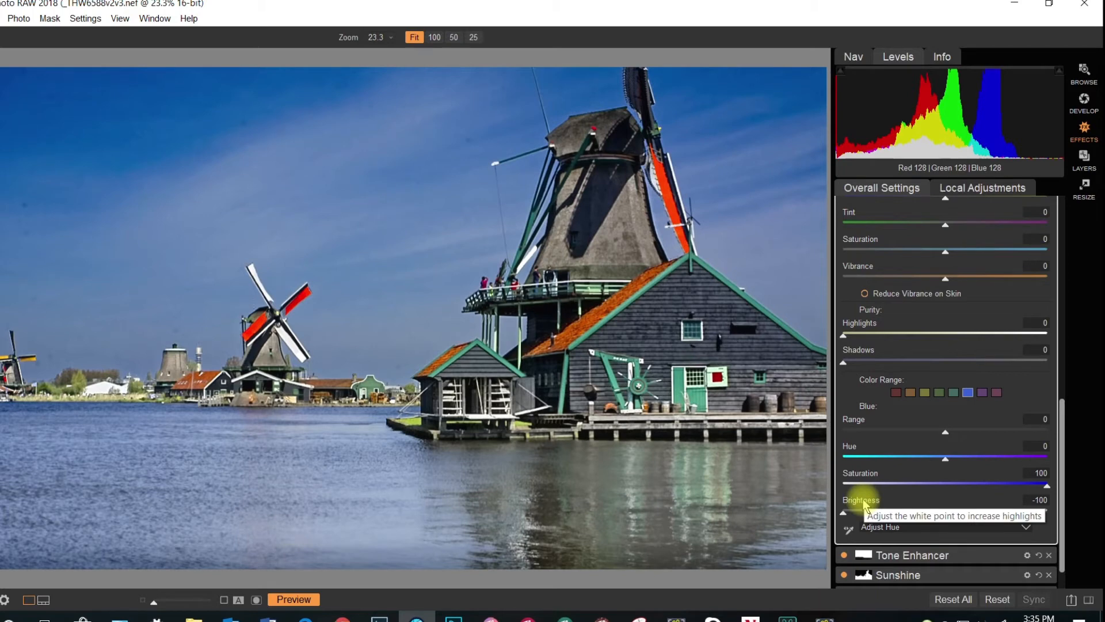
double_click(863, 500)
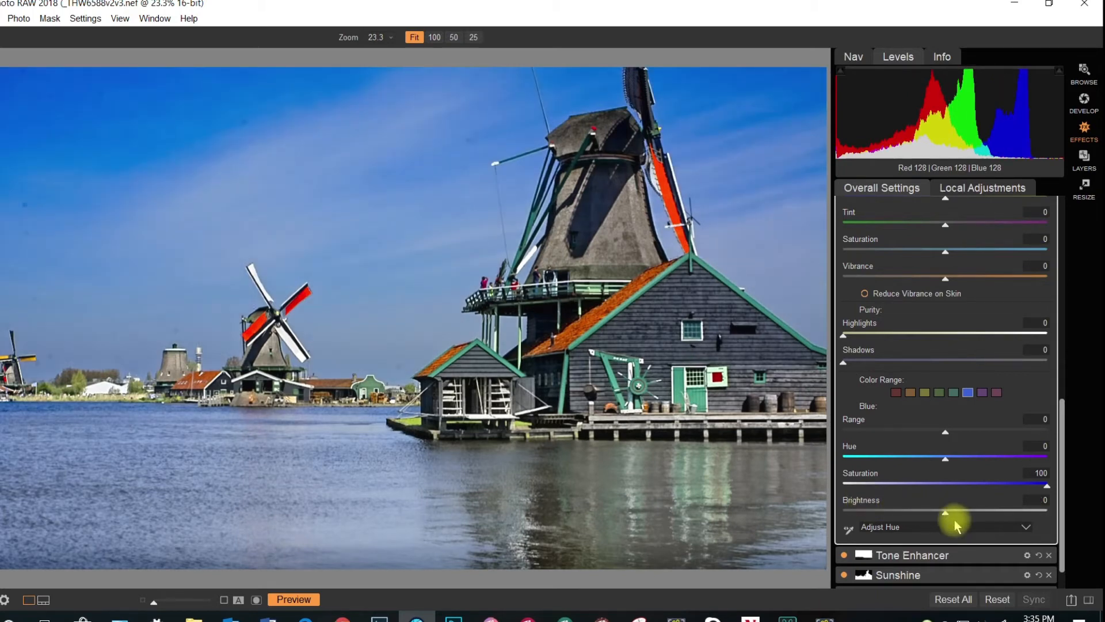
left_click_drag(943, 514, 830, 519)
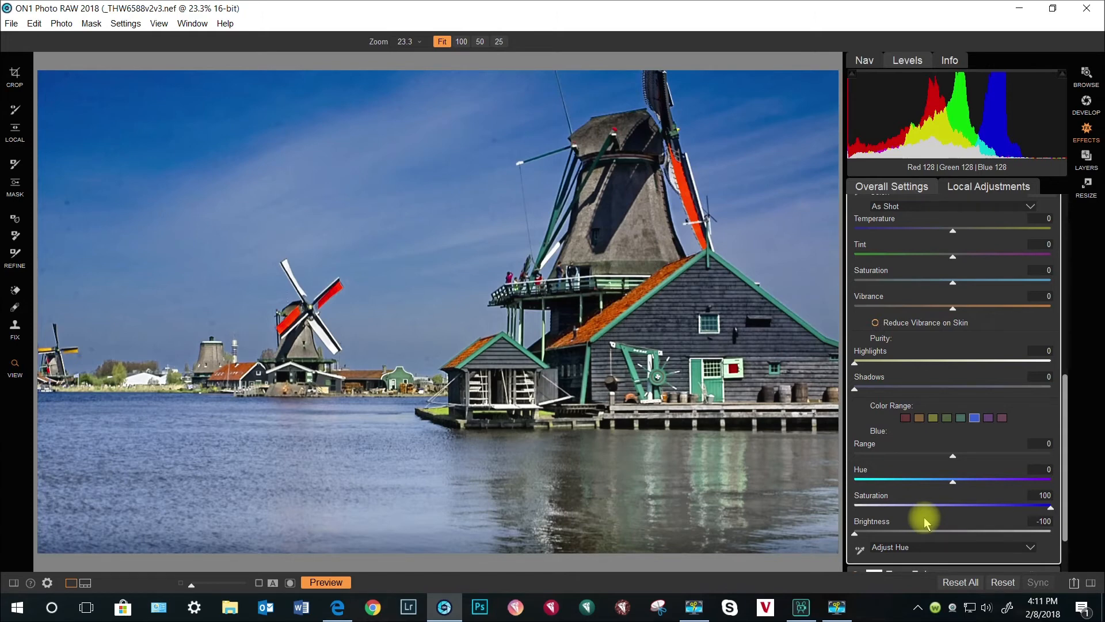
key("F9")
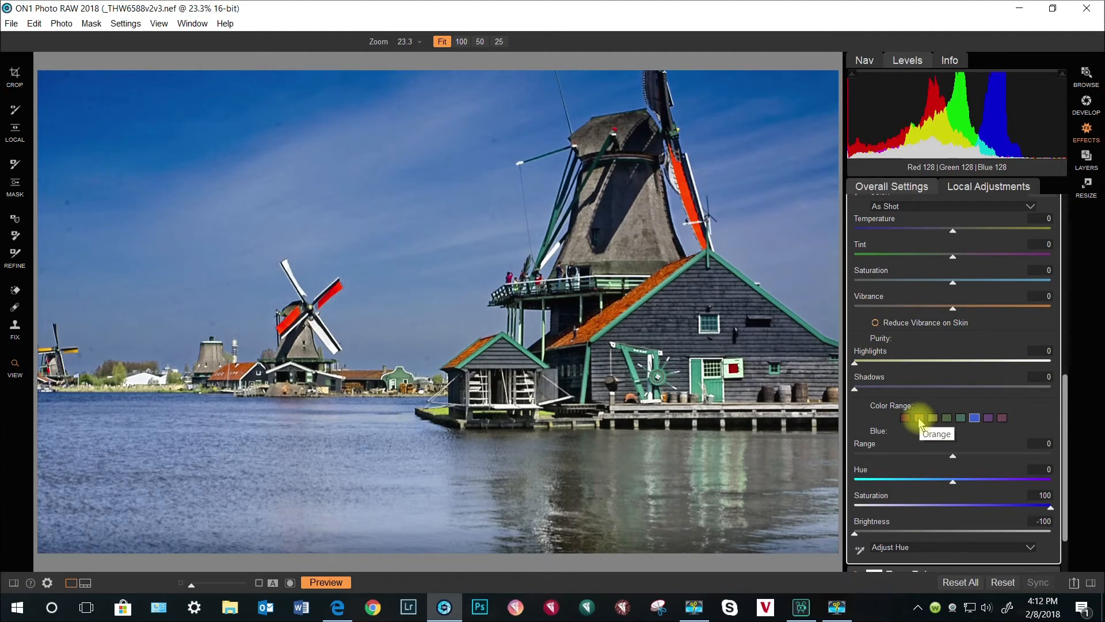
Step: Display the Orange color range in the Color Enhancer to review its Hue, Saturation and Brightness settings
left_click(920, 419)
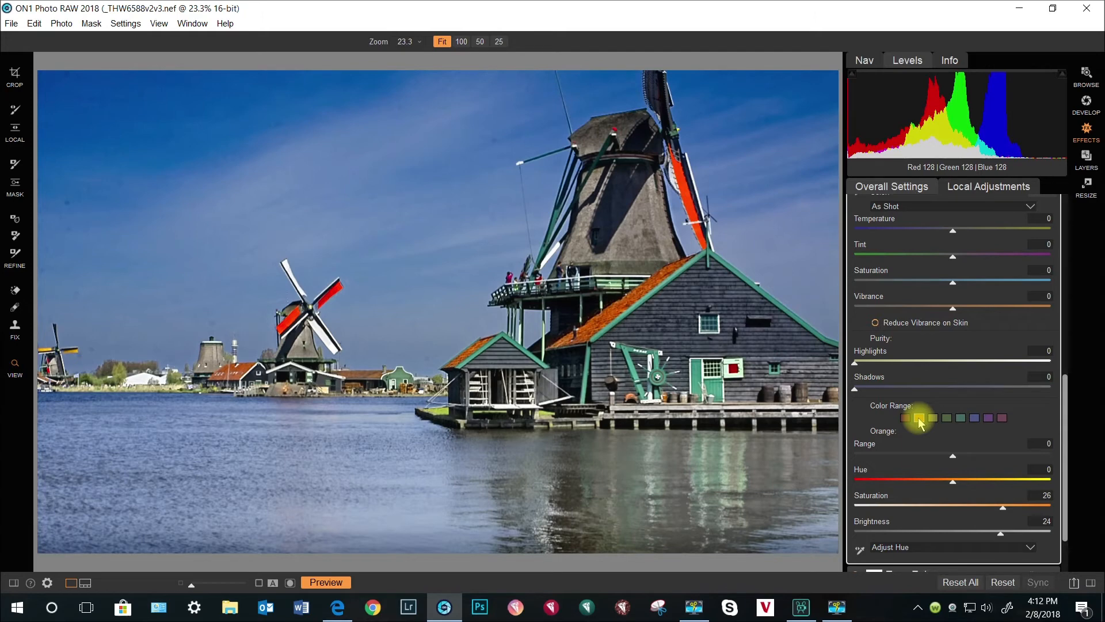
scroll(935, 468, "down", 1)
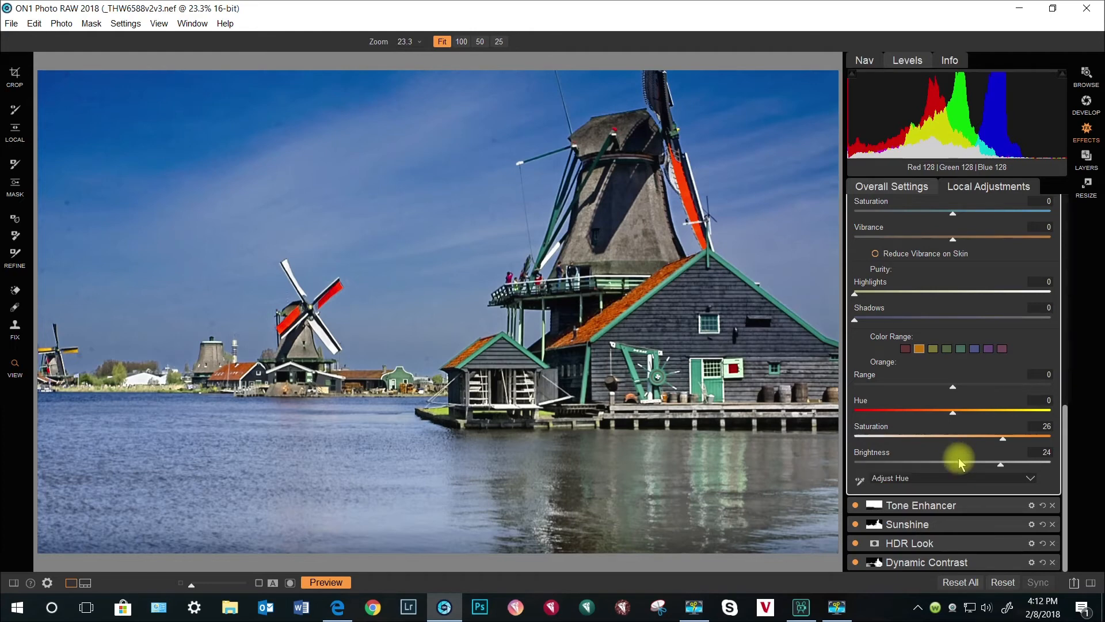
key("F9")
Step: Turn the Color Enhancer filter off and back on to compare its color adjustments on the photo
scroll(994, 423, "up", 8)
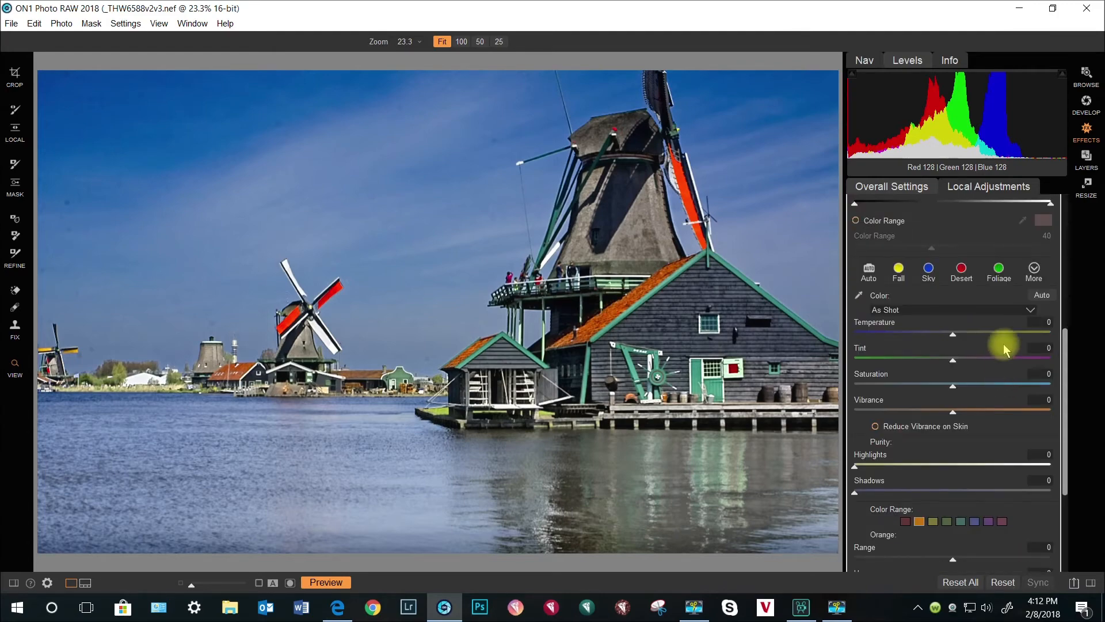
scroll(1008, 311, "up", 2)
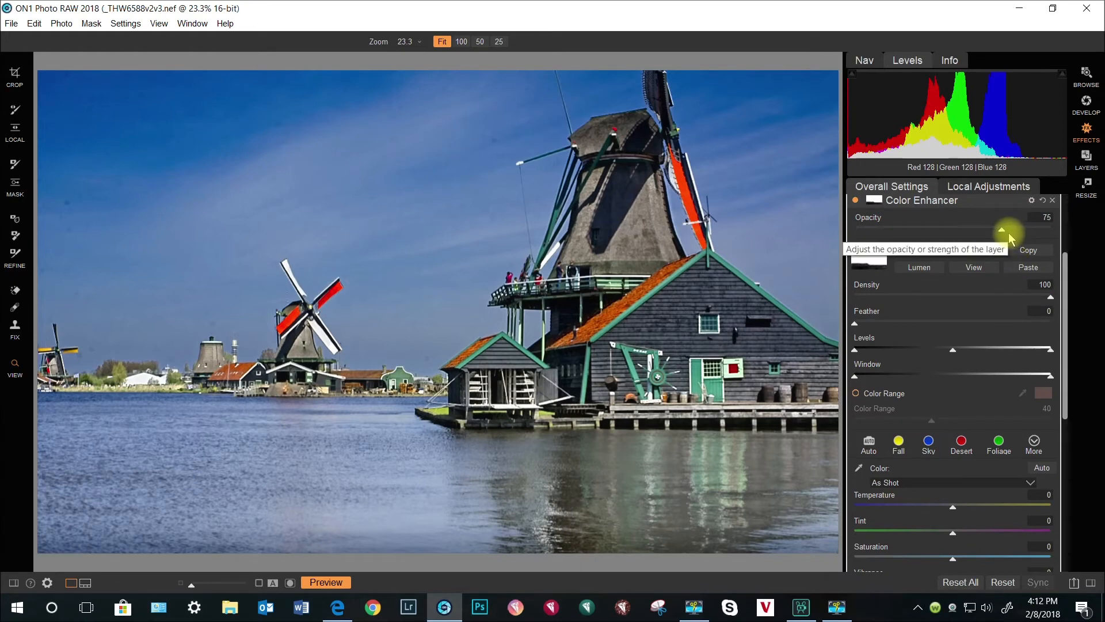
left_click(856, 201)
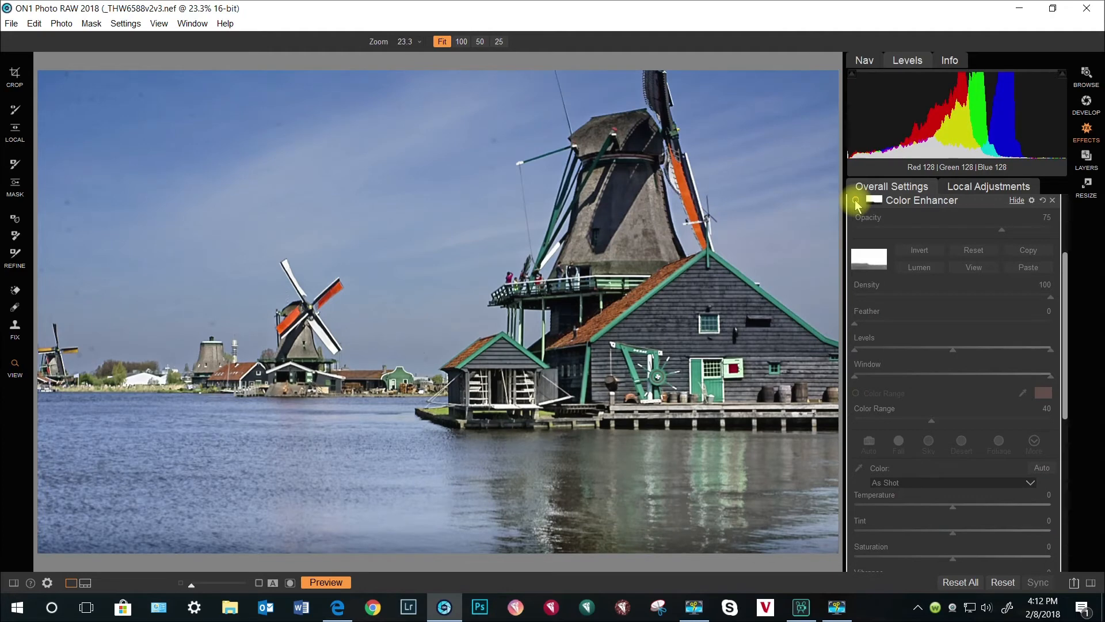
left_click(856, 201)
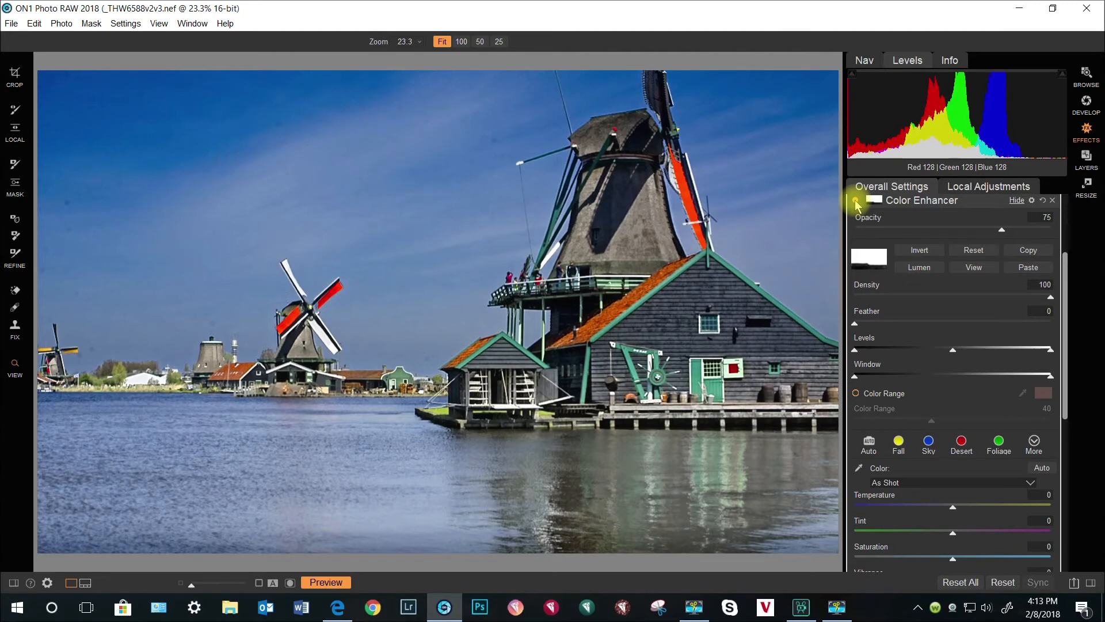
key("F9")
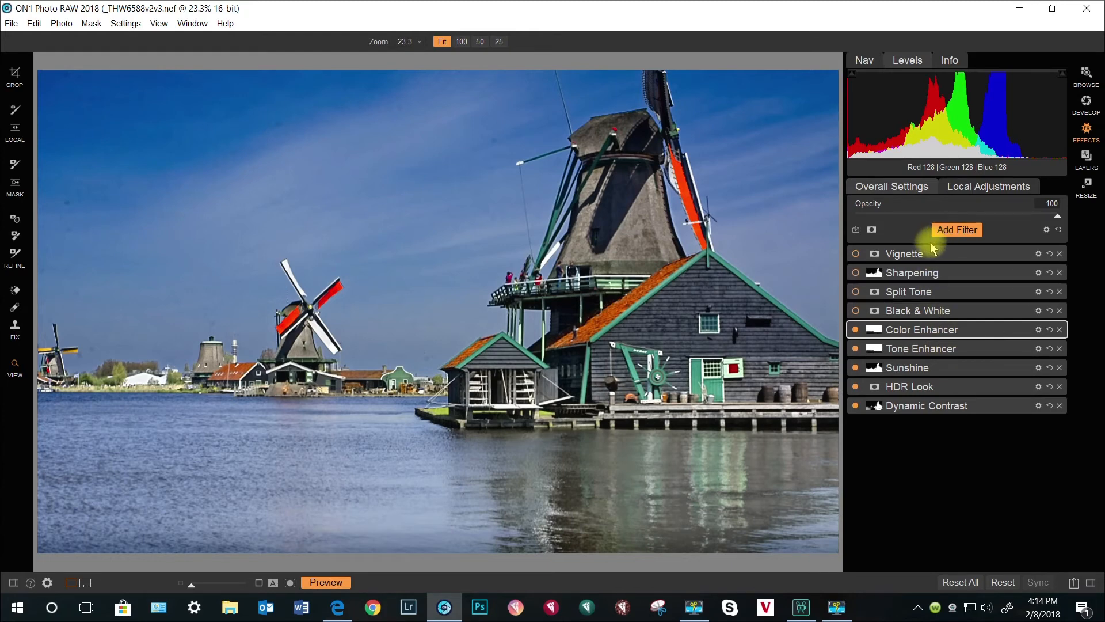
Step: Enable the Black & White filter and expand it to review its Color Response settings
left_click(856, 310)
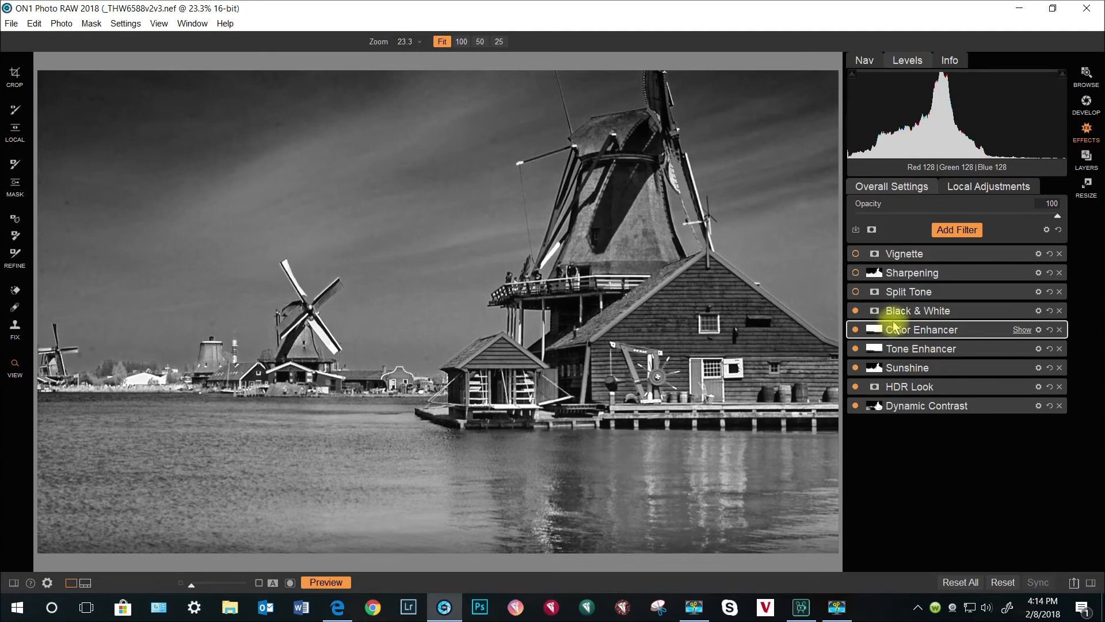
left_click(948, 311)
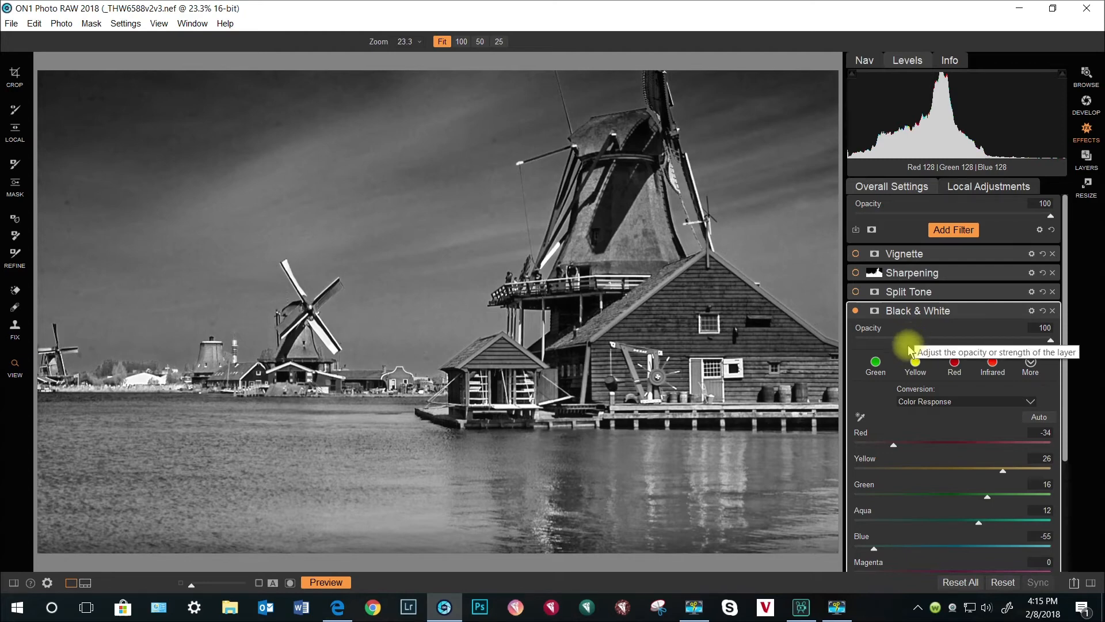
scroll(915, 387, "down", 2)
scroll(914, 389, "down", 1)
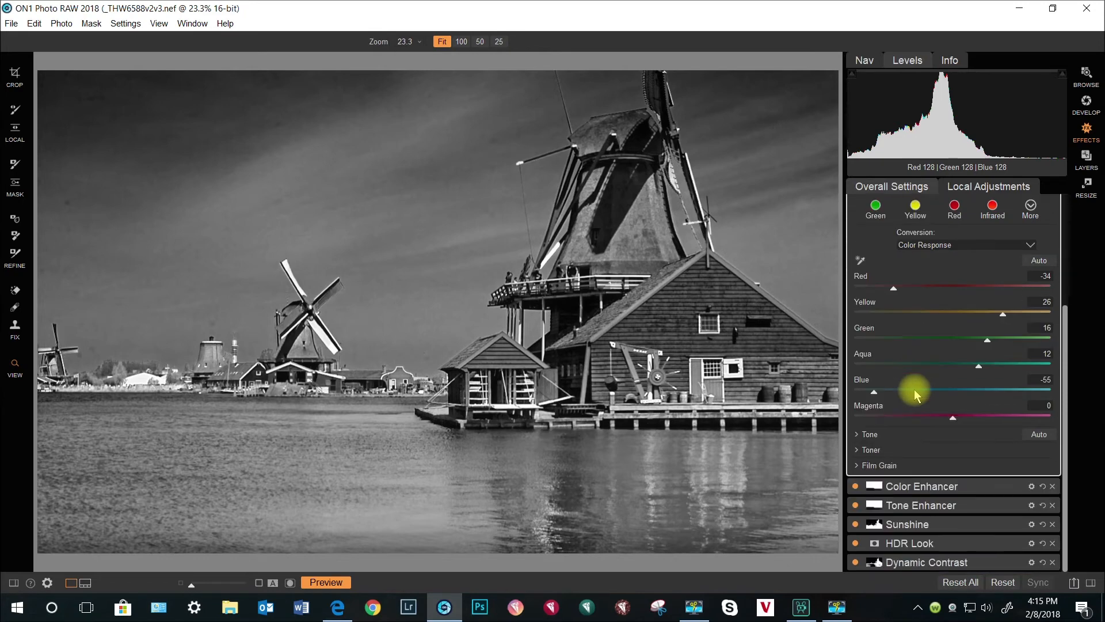
Step: Toggle the Color Enhancer filter off and on twice to compare its effect on the black-and-white conversion
left_click(856, 487)
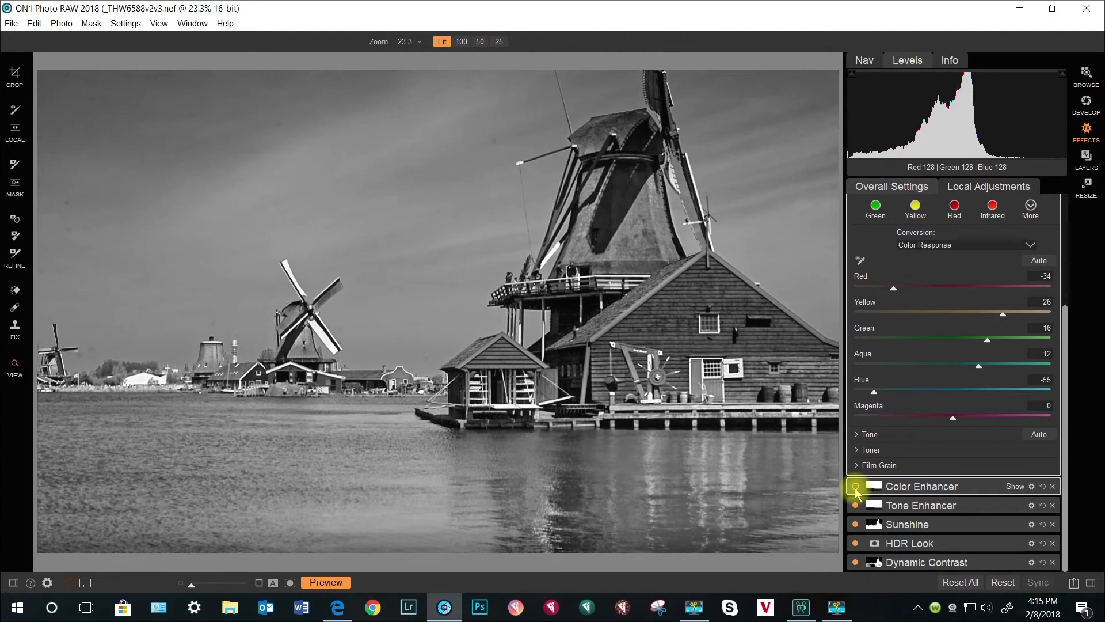
left_click(856, 487)
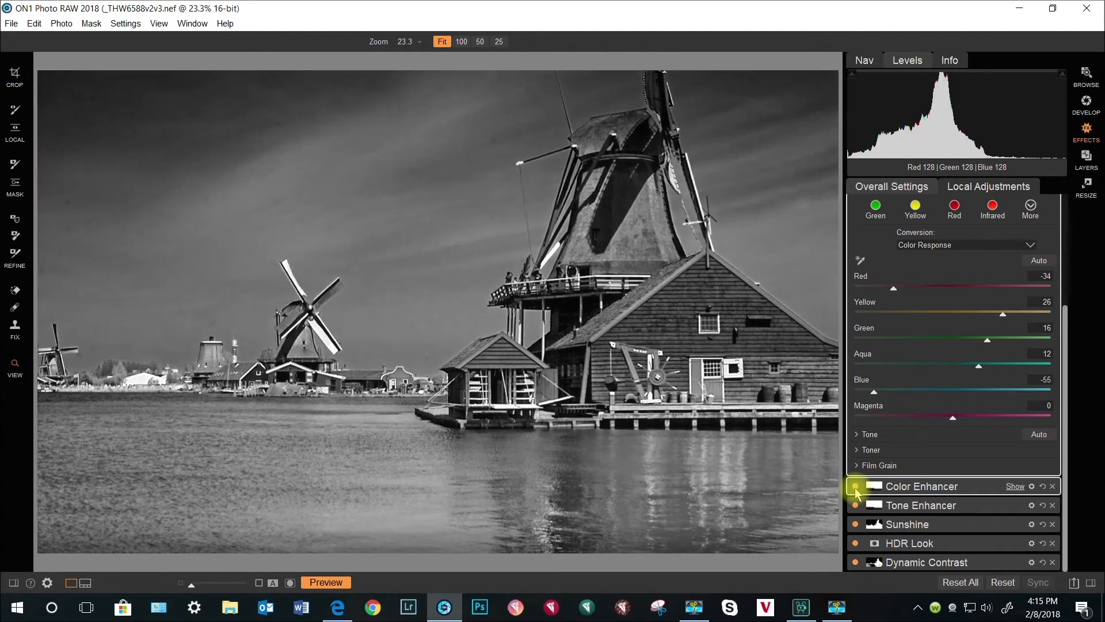
left_click(856, 487)
left_click(855, 487)
key("F9")
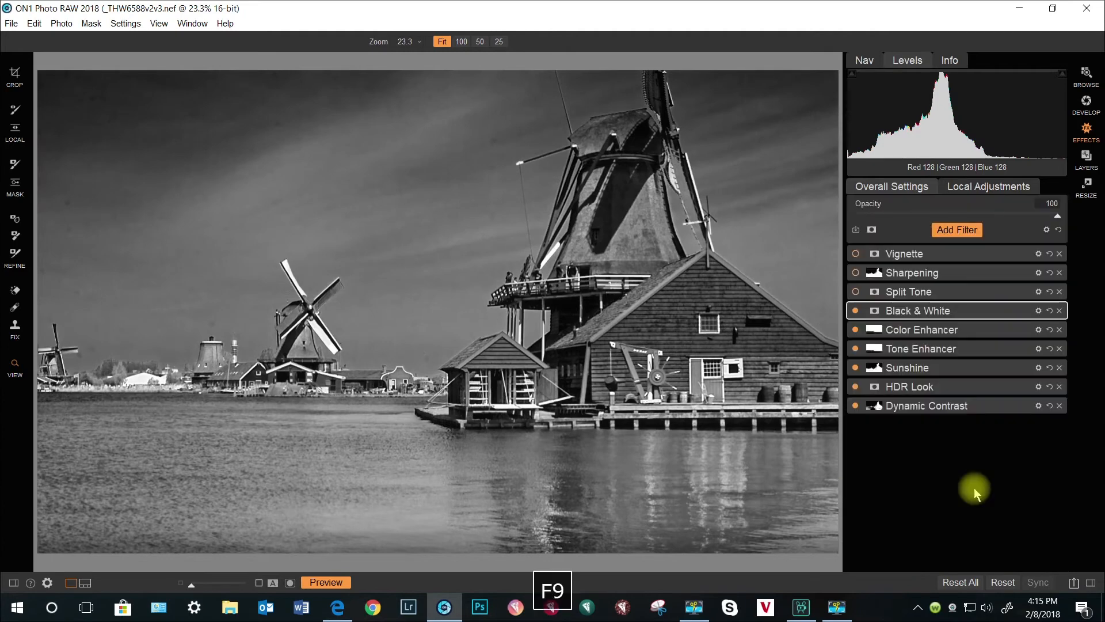
Step: Expand and enable the Split Tone filter, and choose its Denim style
left_click(1018, 292)
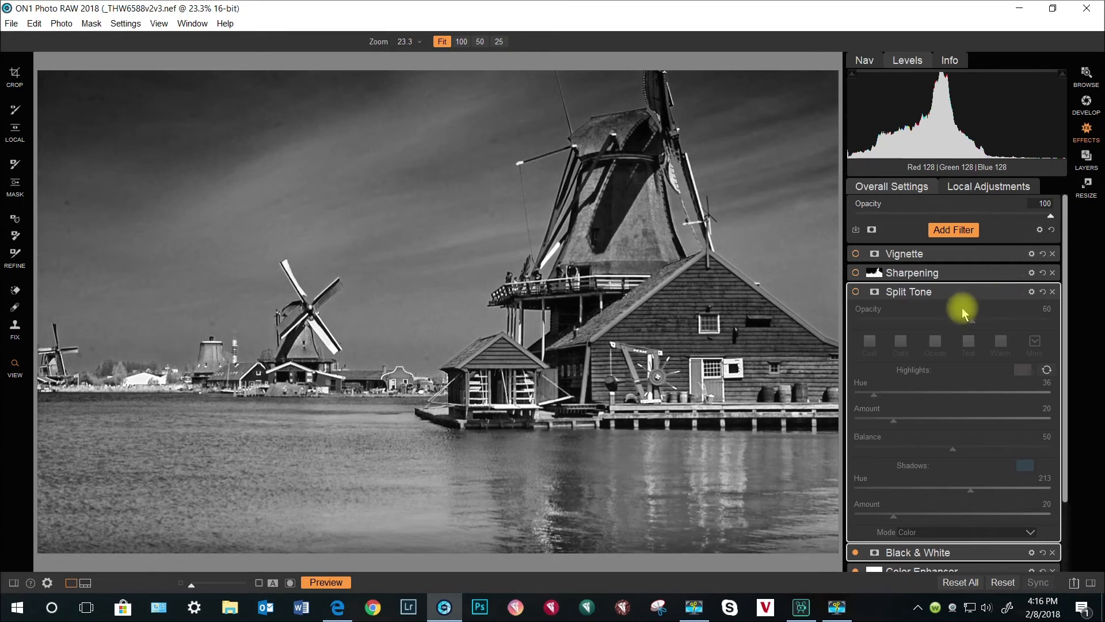
key("F9")
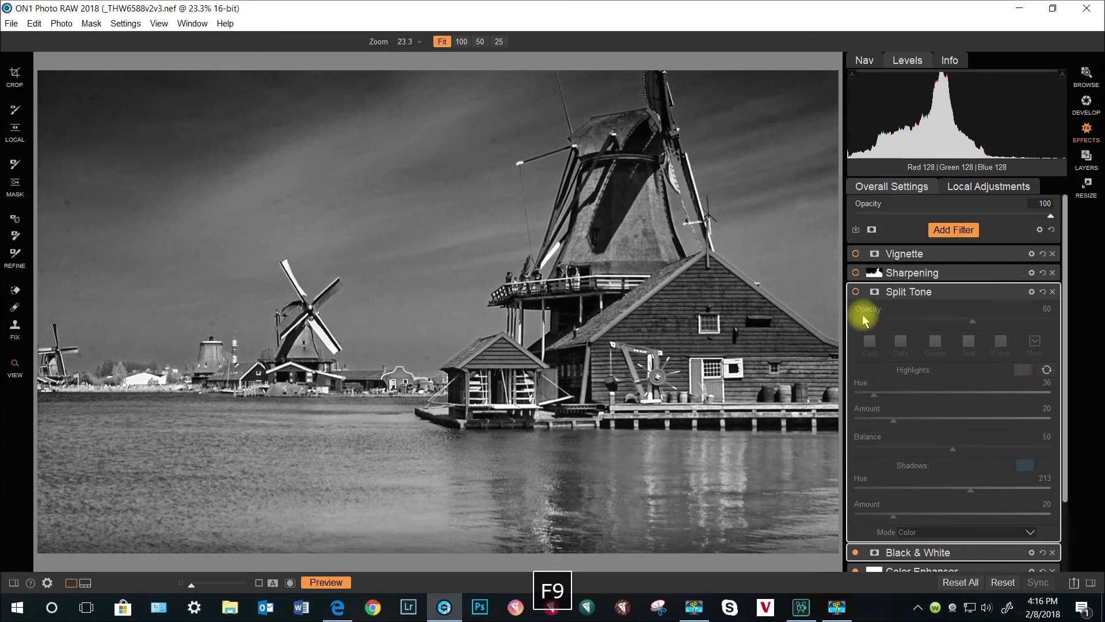
left_click(856, 292)
key("F9")
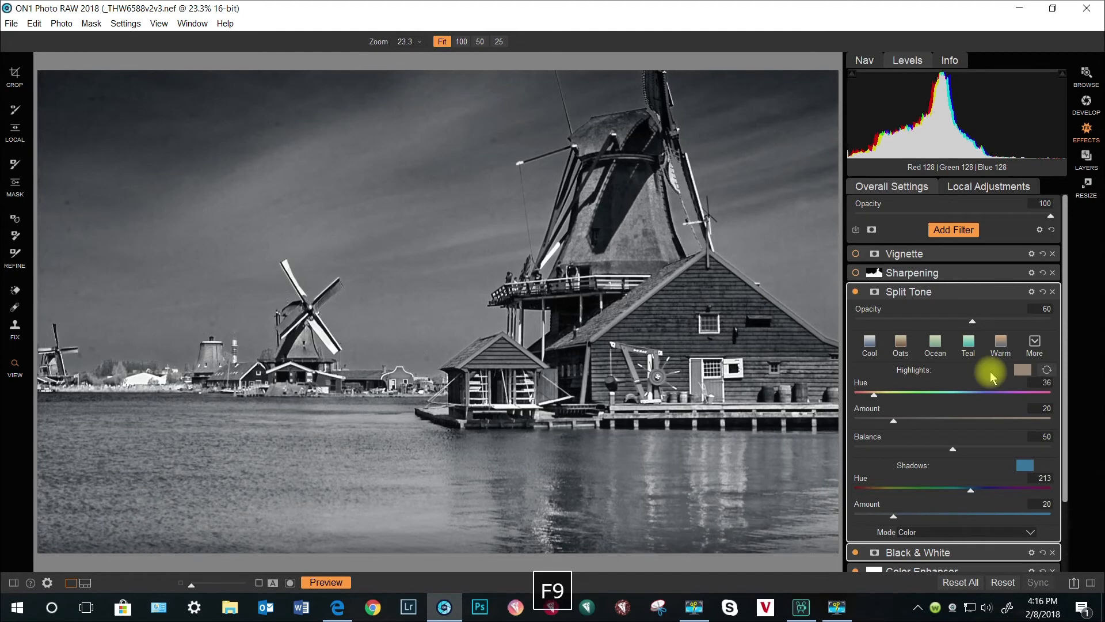
left_click(1036, 343)
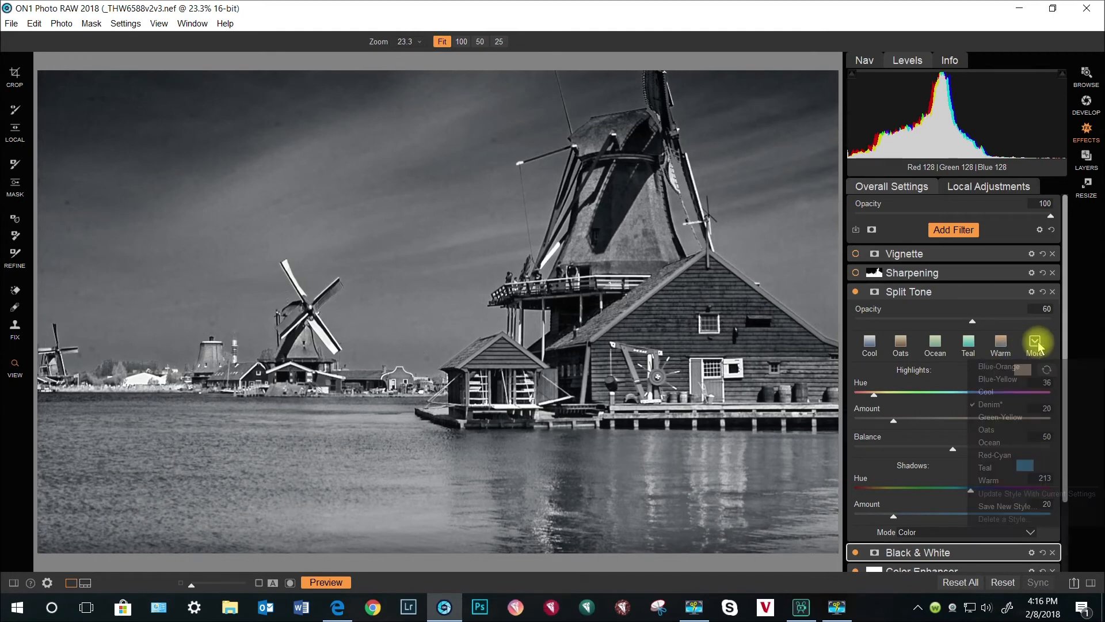
left_click(999, 406)
key("F9")
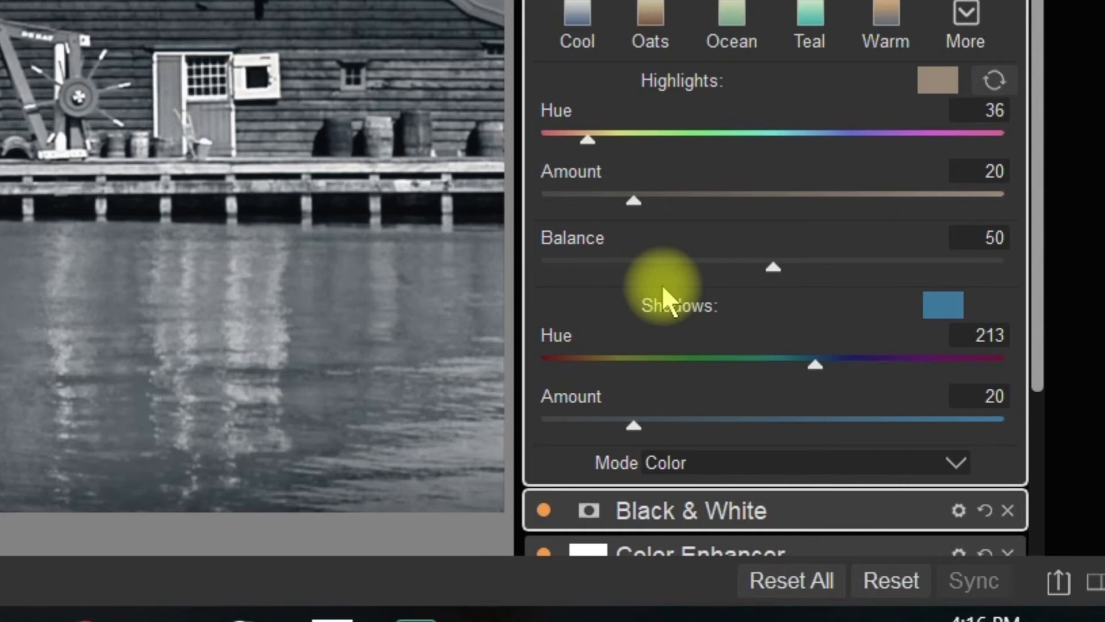
scroll(662, 286, "down", 3)
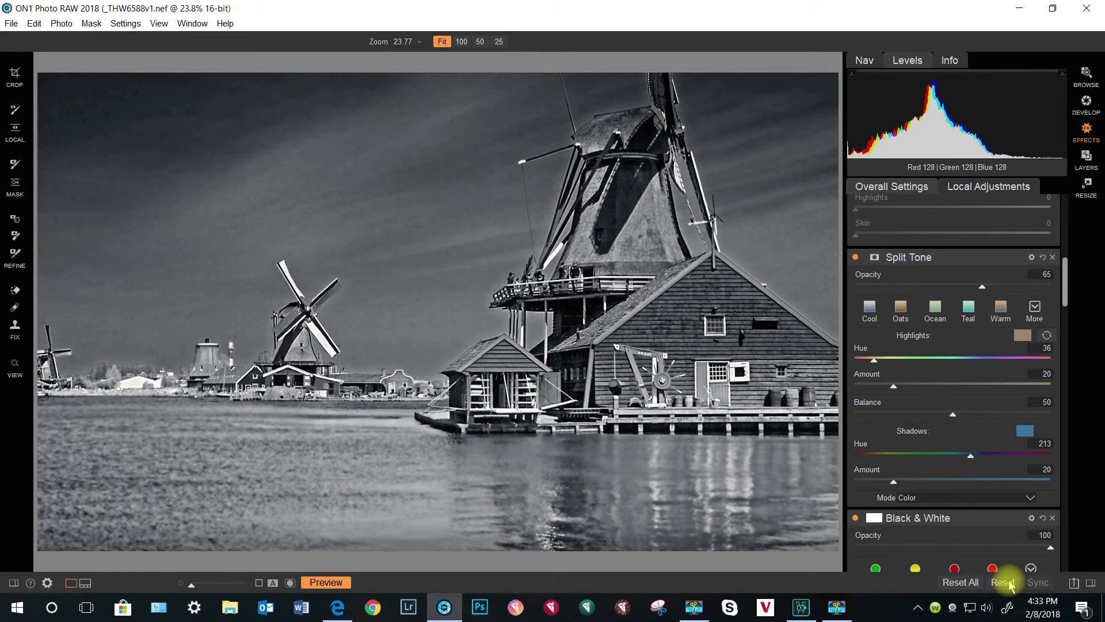
Step: Collapse the Split Tone filter and enable the masked Sharpening filter above it
key("F9")
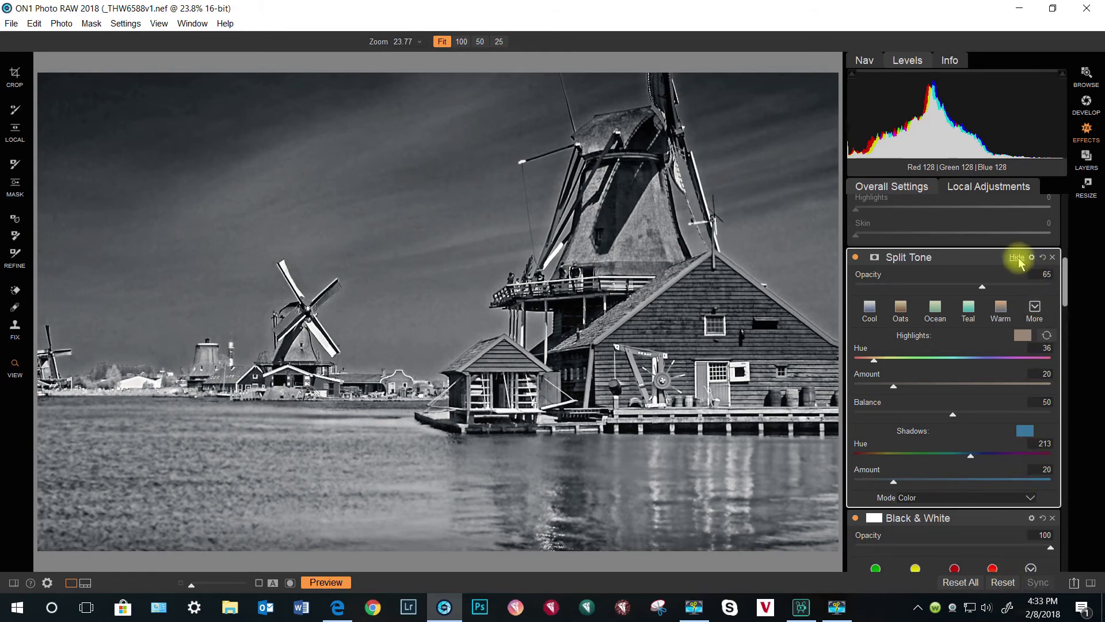
left_click(1018, 257)
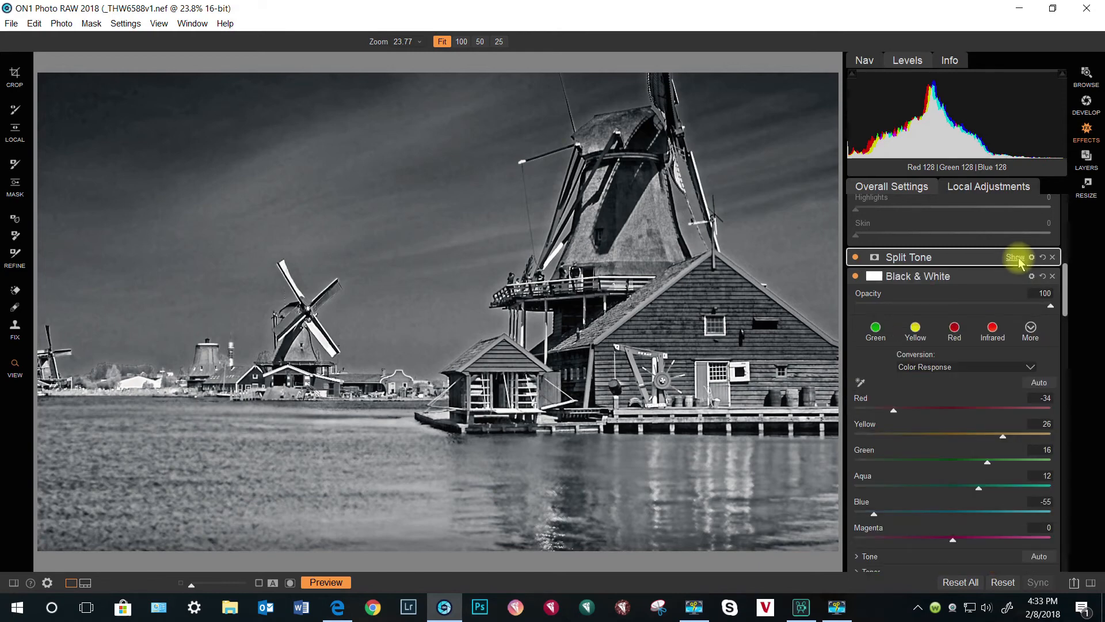
scroll(990, 253, "up", 6)
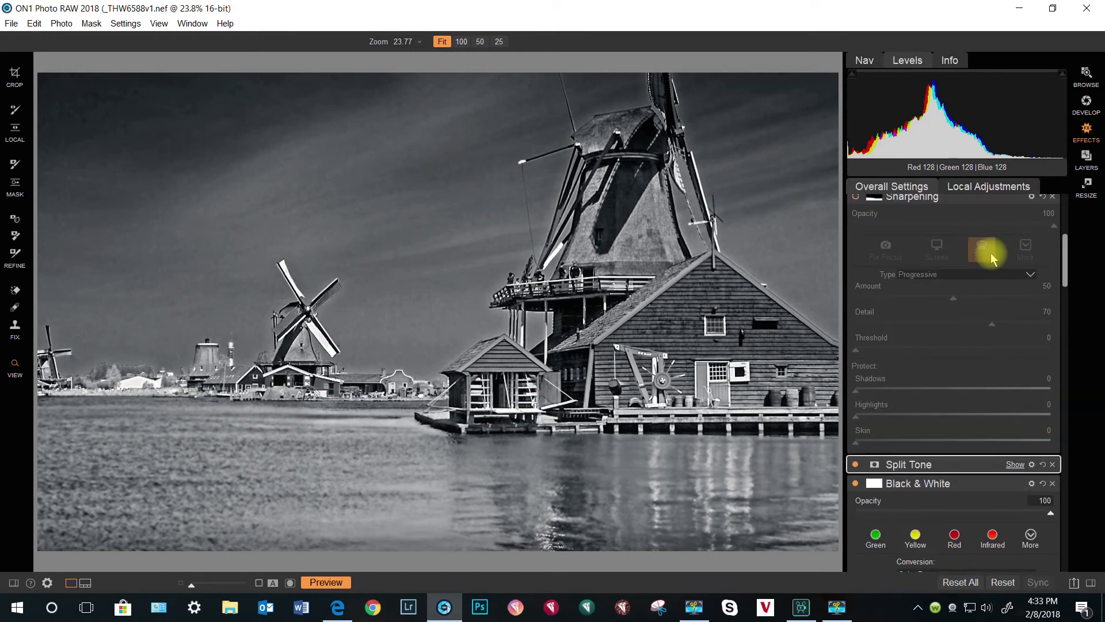
scroll(990, 256, "up", 2)
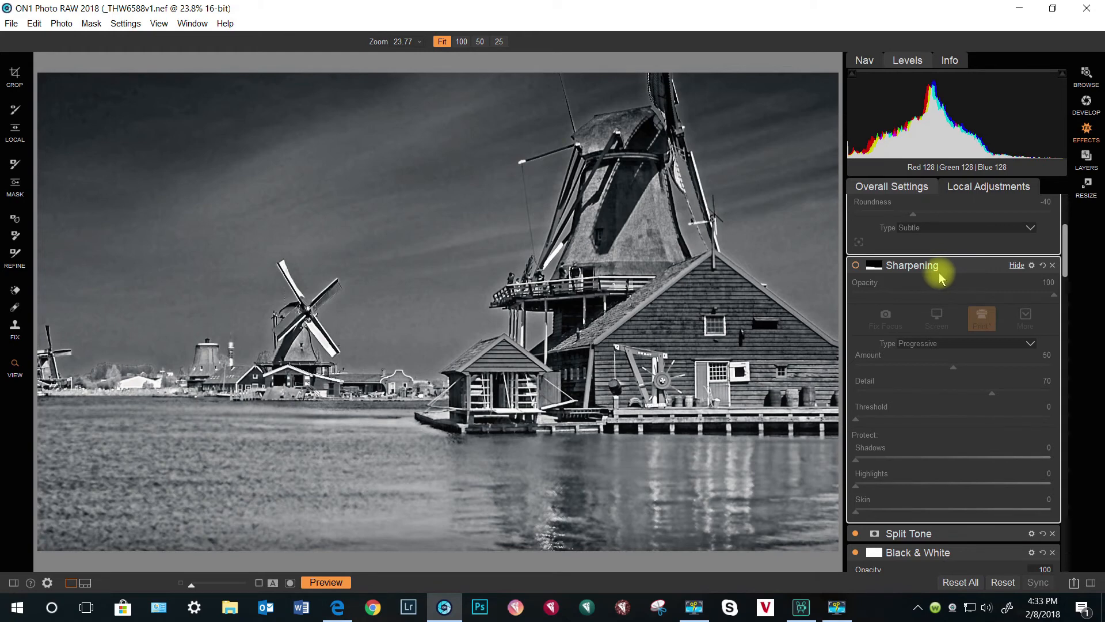
scroll(869, 269, "up", 1)
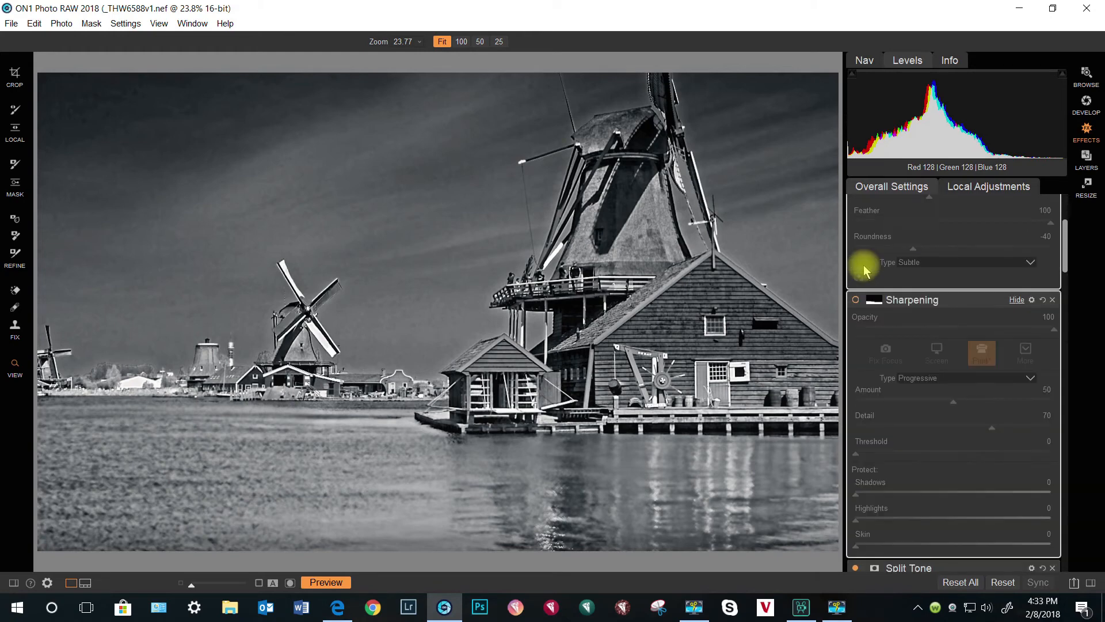
left_click(856, 301)
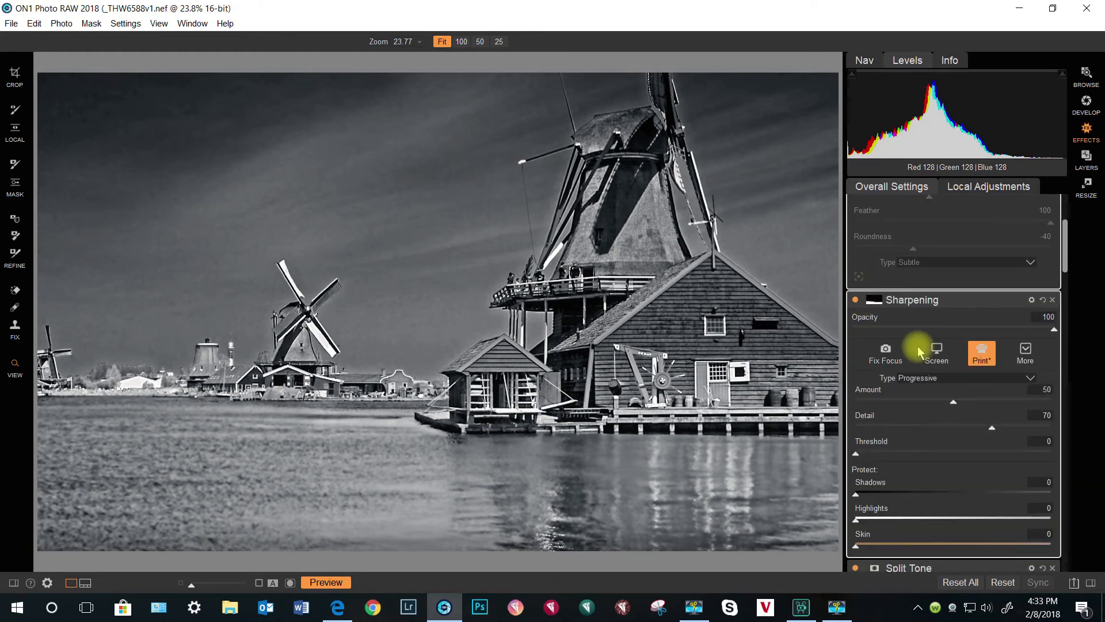
key("F9")
key("F9")
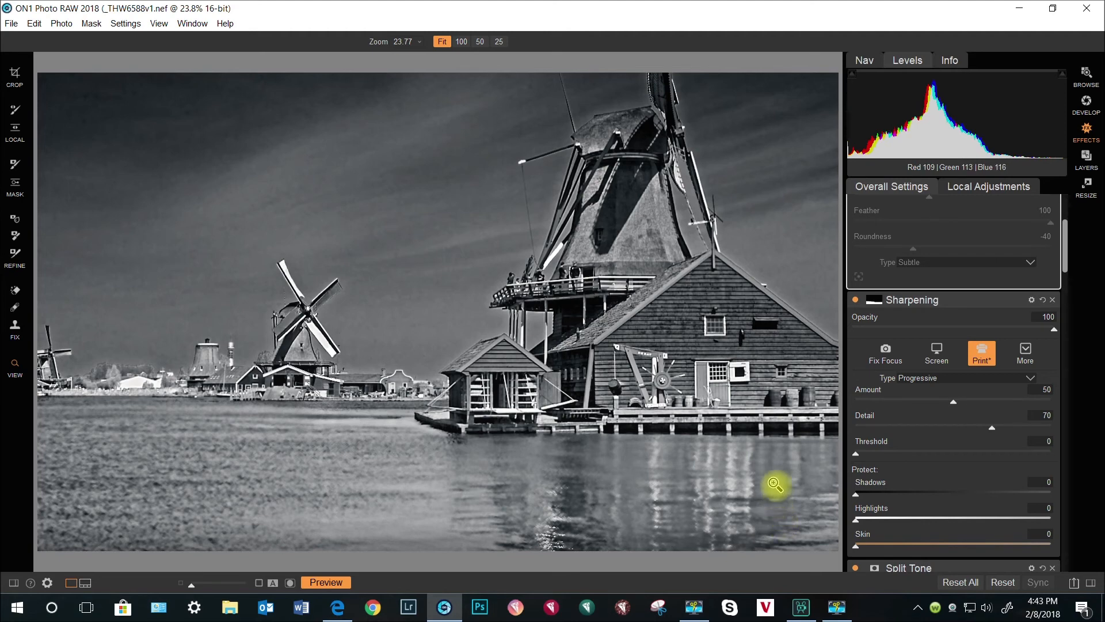
Step: Review the Sharpening filter's type options, keeping Progressive
left_click(1030, 379)
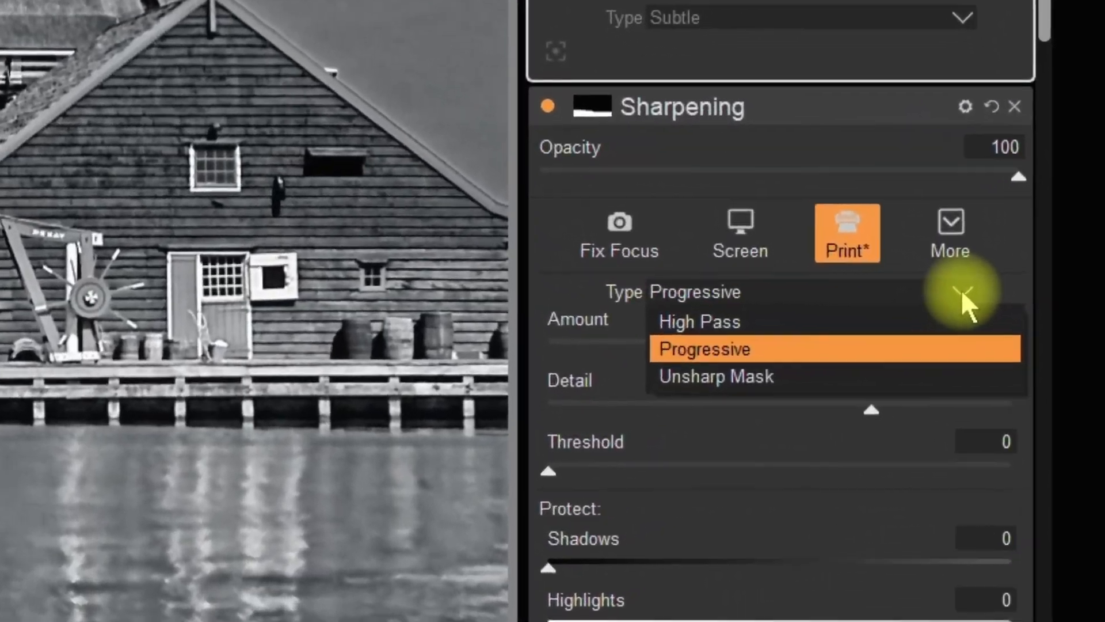
left_click(977, 310)
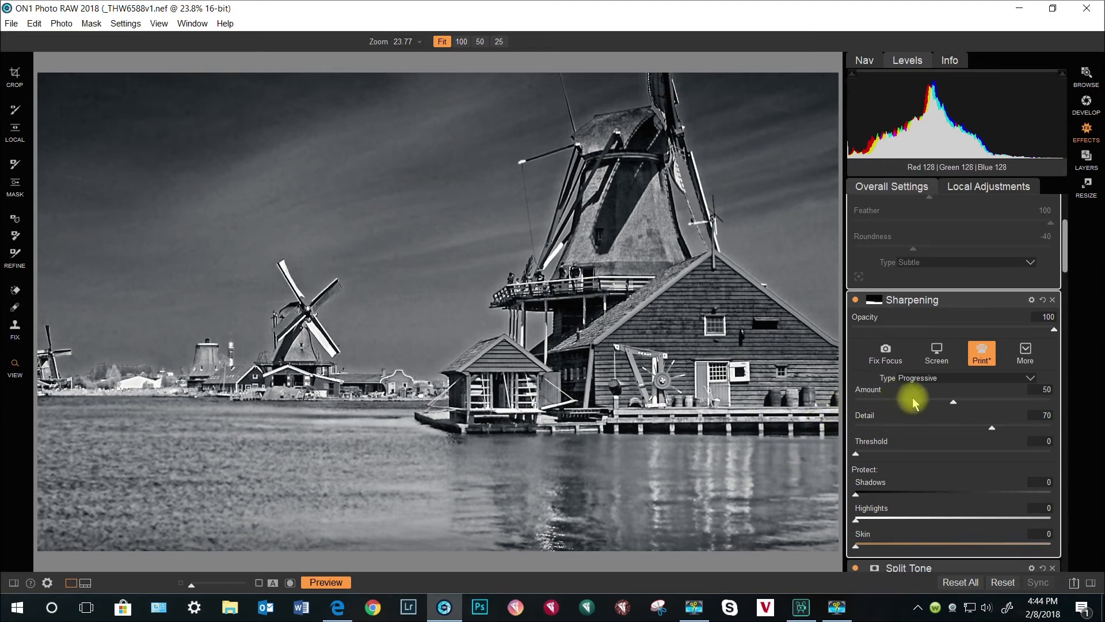
Step: Copy the mask of the Sunshine filter from its mask options
scroll(913, 398, "down", 7)
scroll(913, 399, "down", 8)
scroll(915, 404, "down", 8)
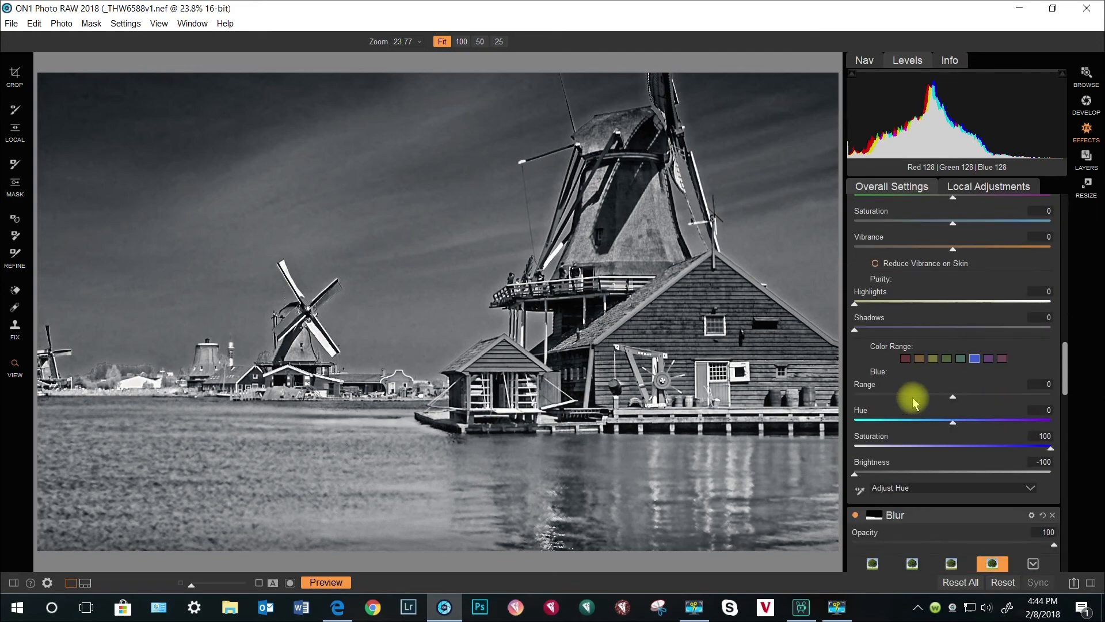
scroll(915, 404, "down", 6)
key("F9")
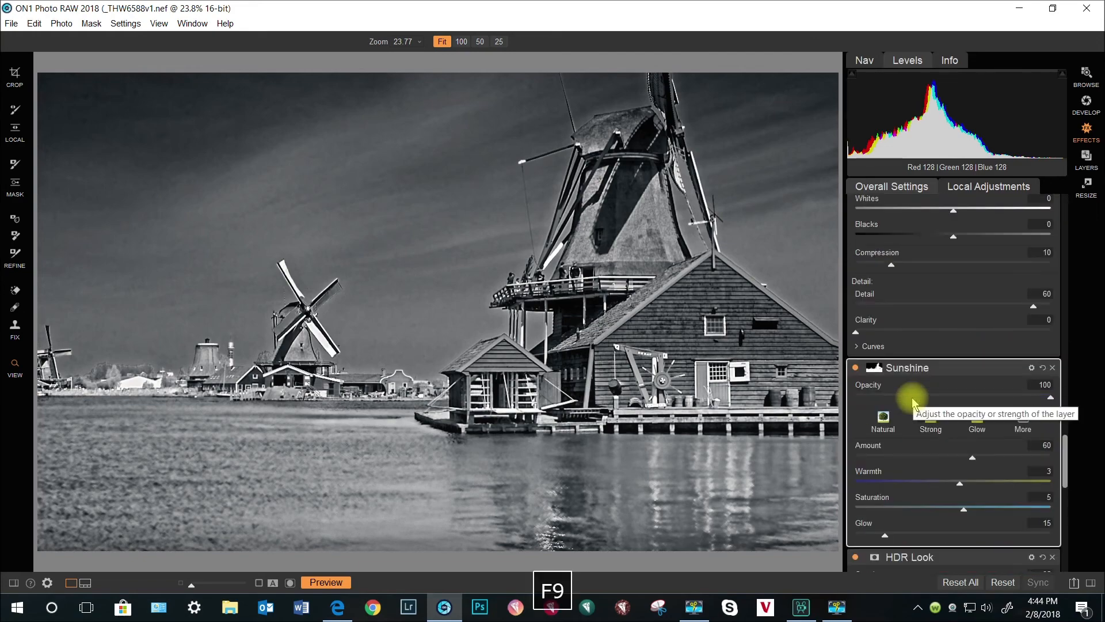
left_click(874, 372)
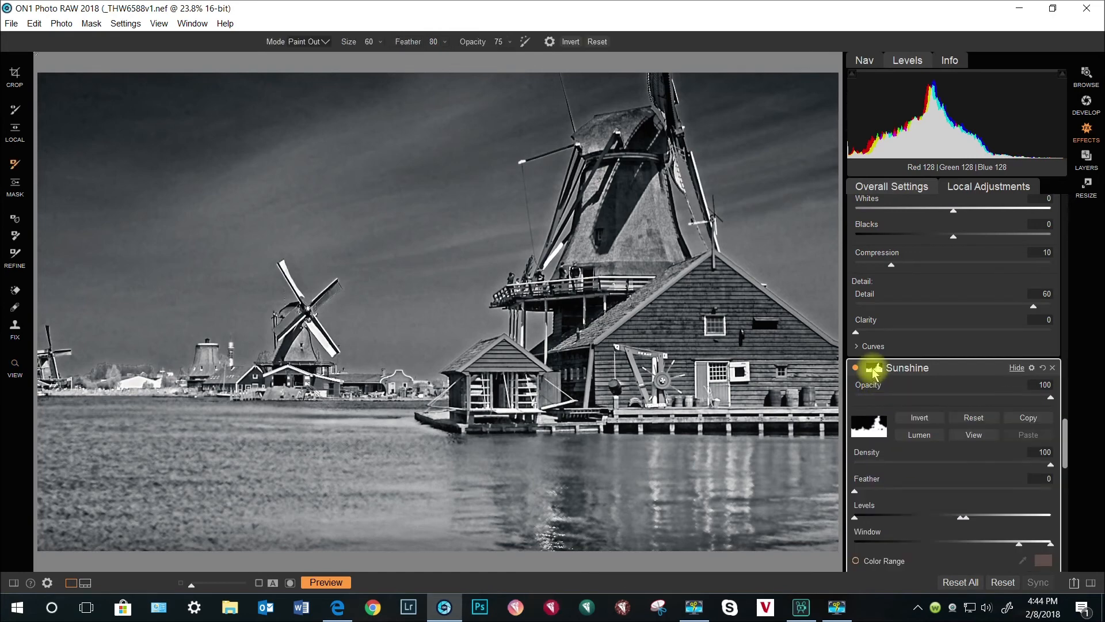
left_click(1028, 419)
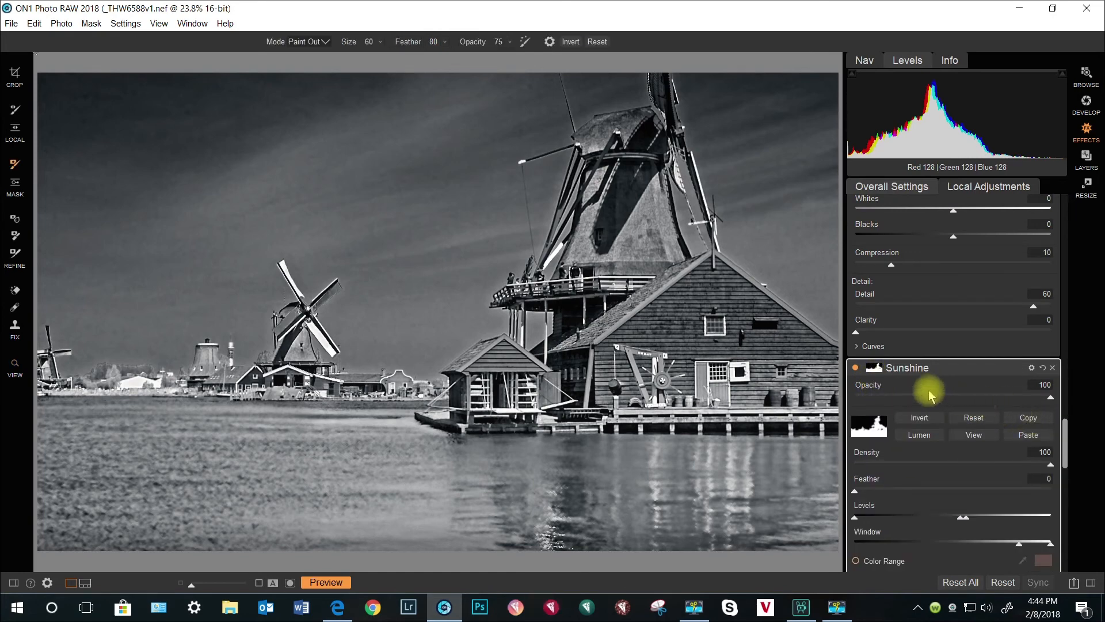
Step: Open the Sharpening filter's mask options, reset its mask to white, and collapse the filter
scroll(989, 369, "up", 1)
scroll(986, 363, "up", 19)
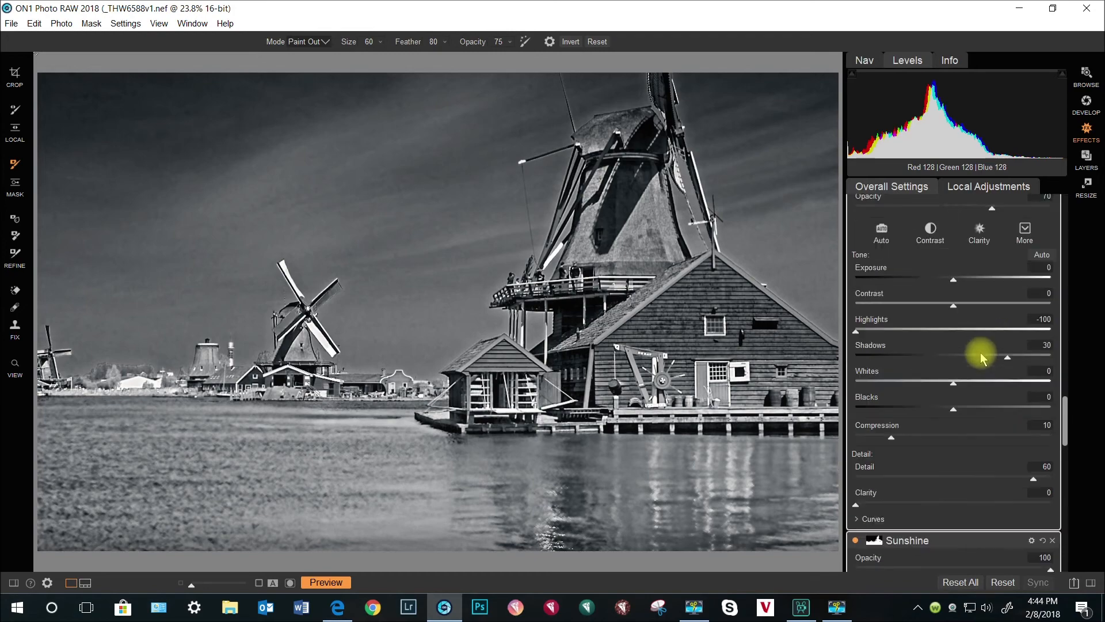
scroll(971, 365, "up", 12)
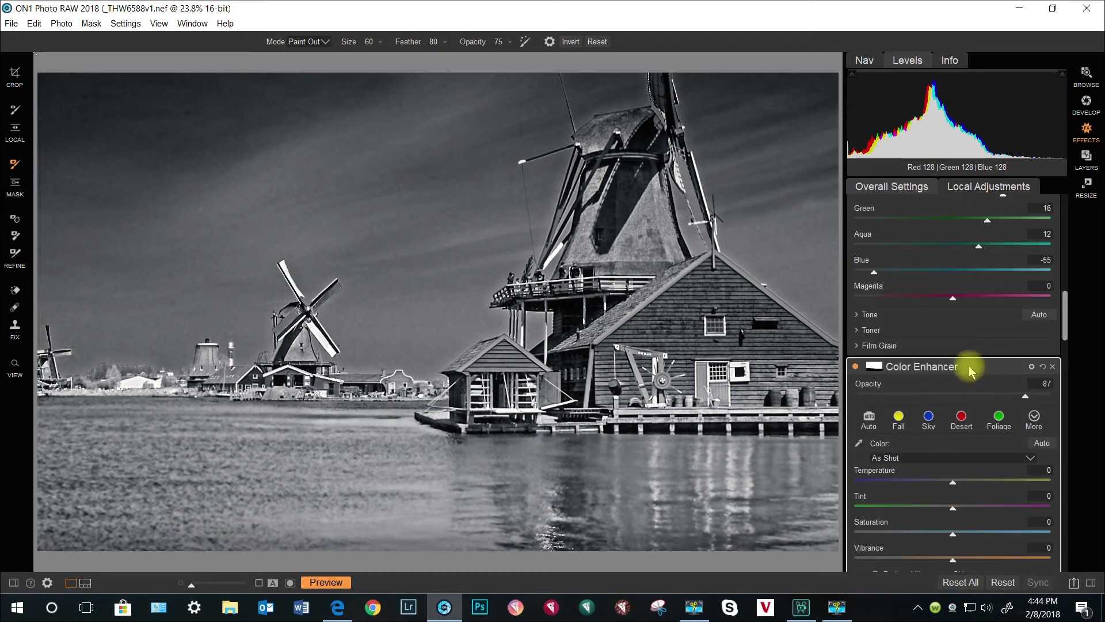
scroll(969, 369, "up", 8)
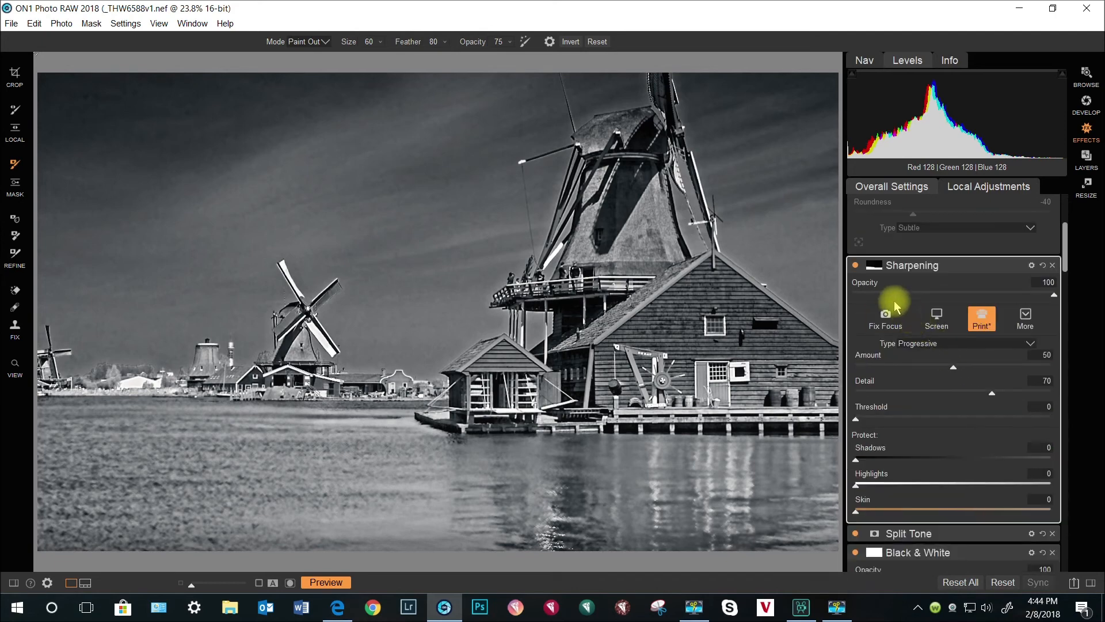
left_click(875, 267)
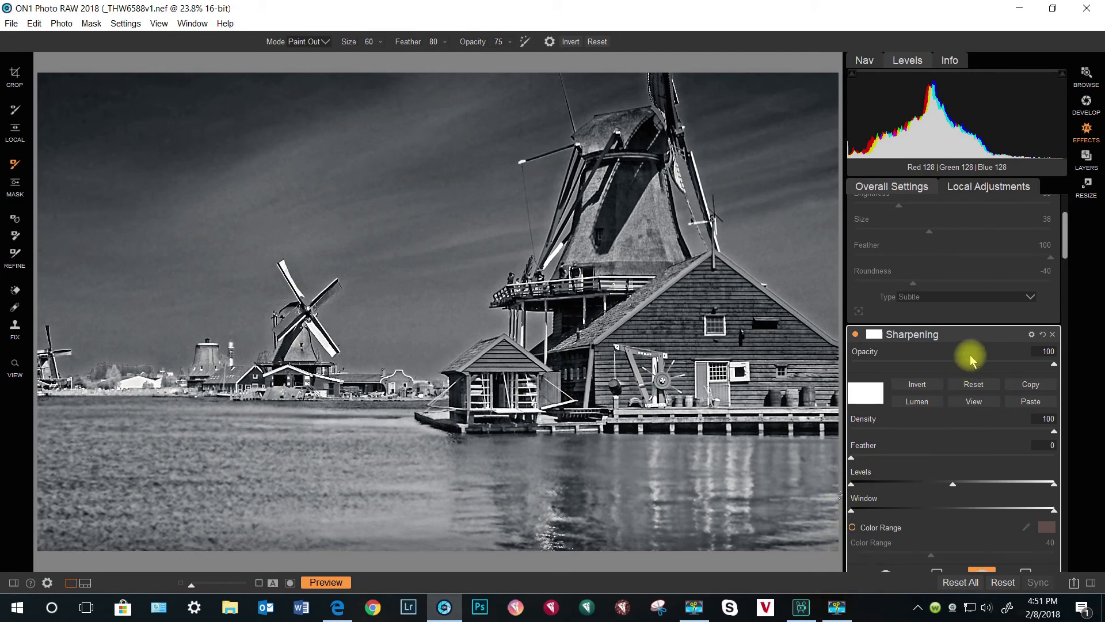
left_click(1017, 335)
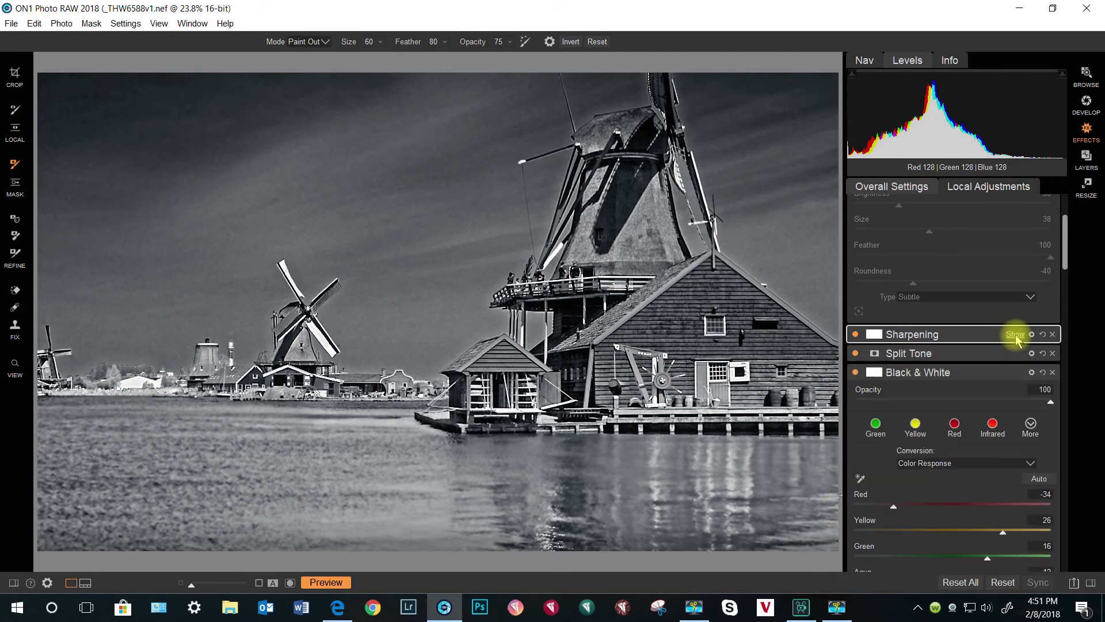
Step: Enable the Vignette filter, and set its feather to 0 and roundness to -24 to show the vignette's outline
scroll(882, 296, "up", 2)
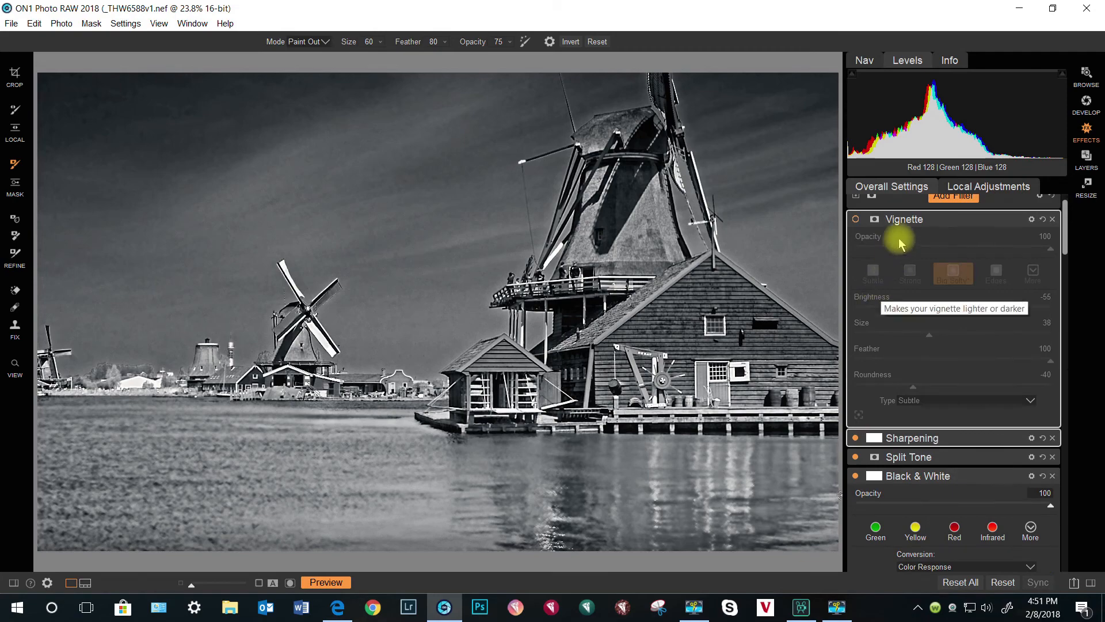
left_click(856, 221)
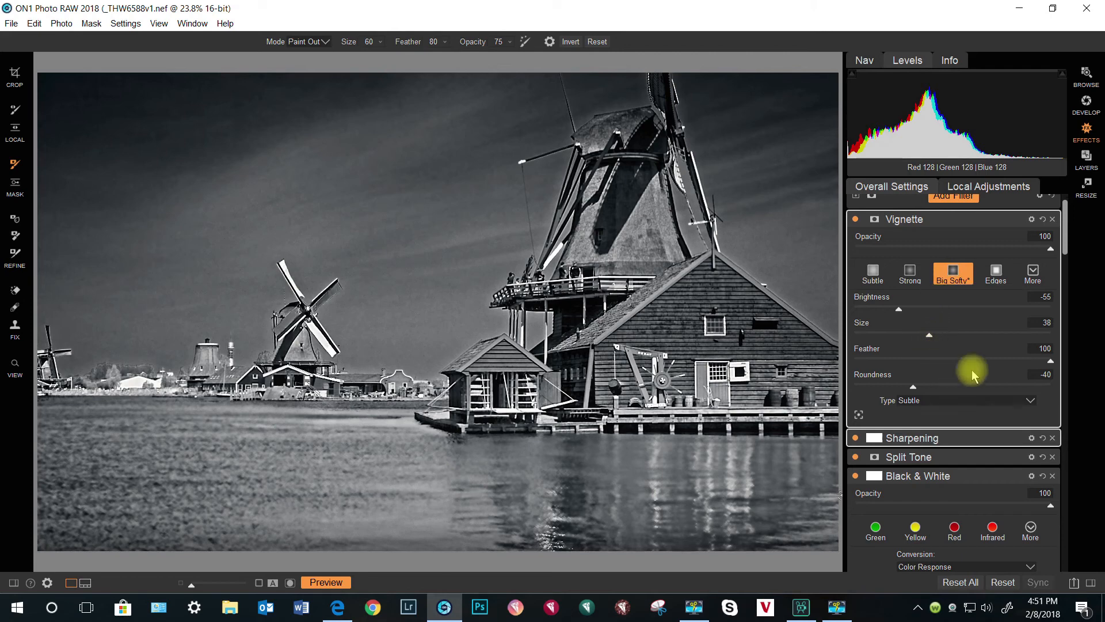
left_click_drag(1051, 362, 854, 375)
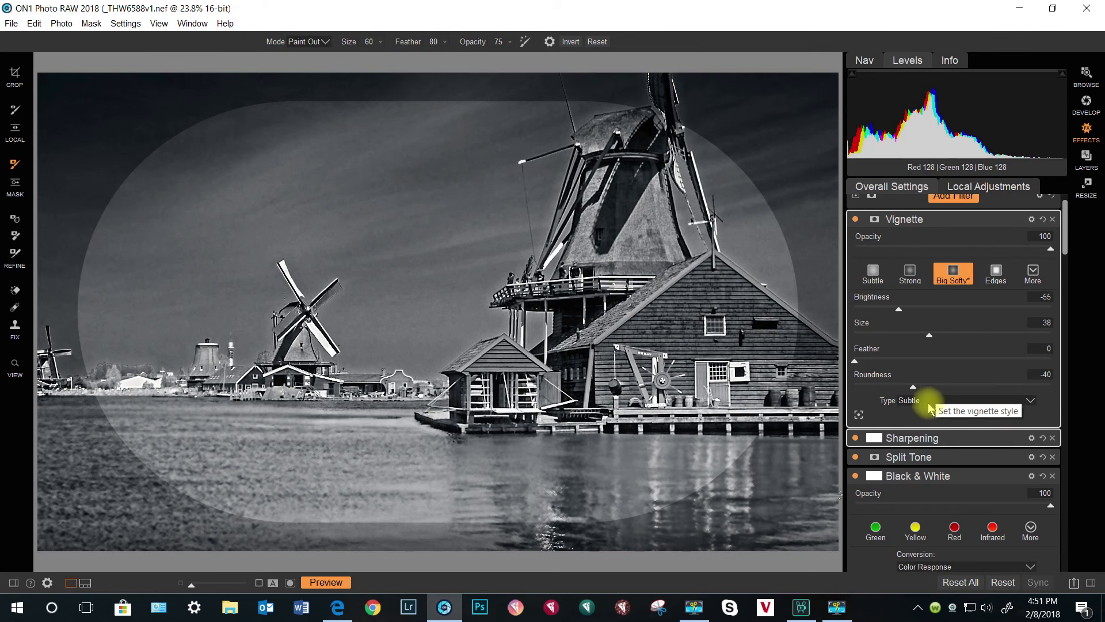
mouse_move(914, 389)
left_mouse_down()
mouse_move(977, 390)
mouse_move(932, 399)
left_mouse_up()
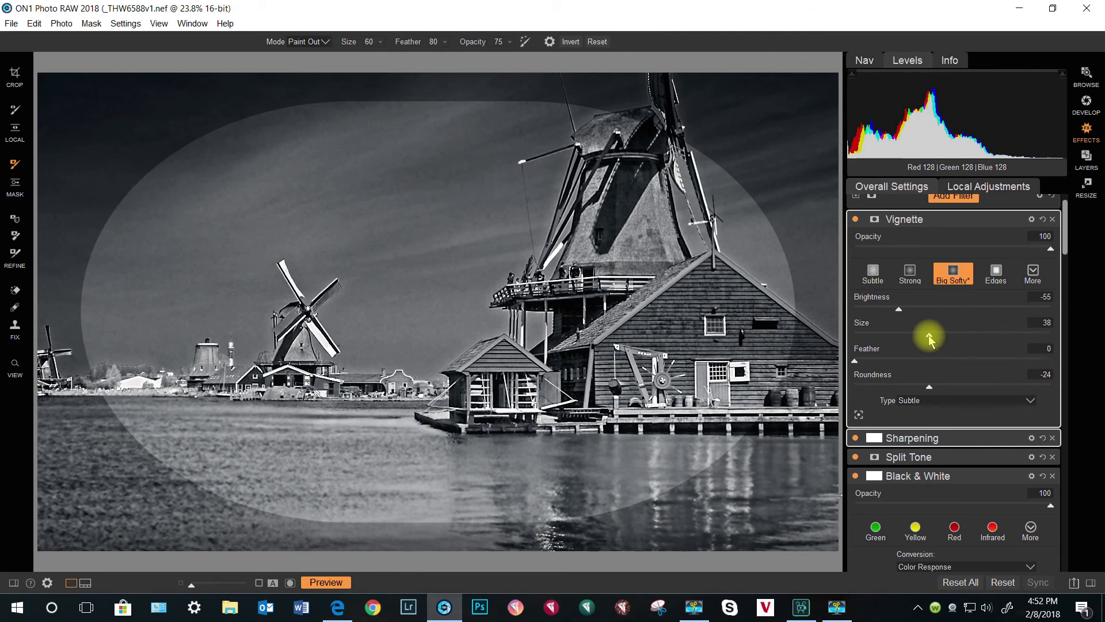
mouse_move(929, 336)
left_mouse_down()
mouse_move(964, 336)
mouse_move(929, 336)
left_mouse_up()
key("F9")
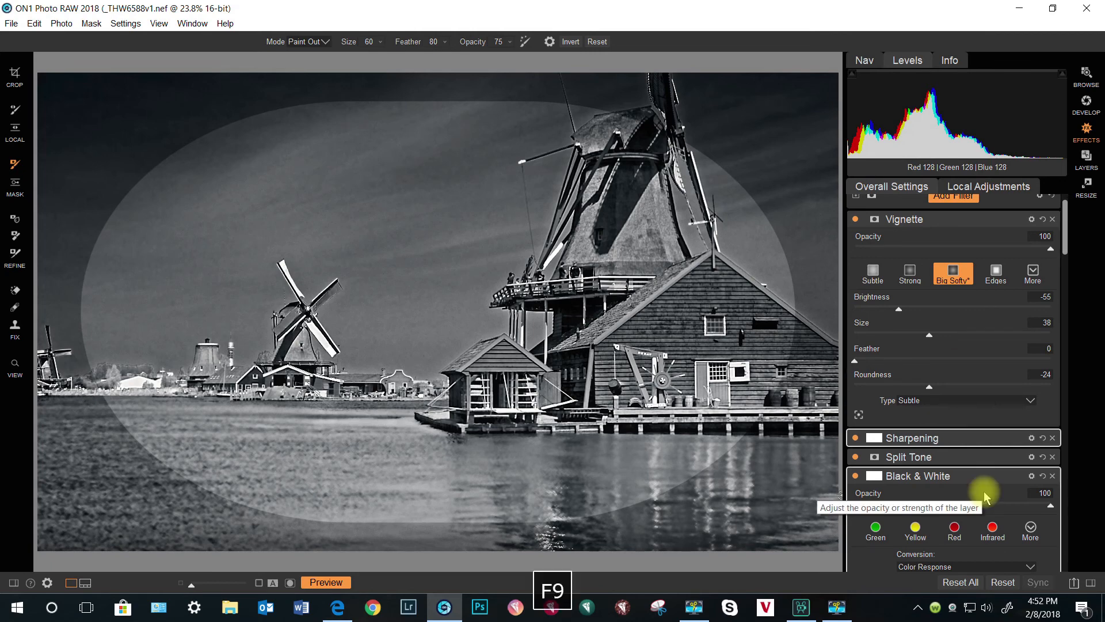
key("F9")
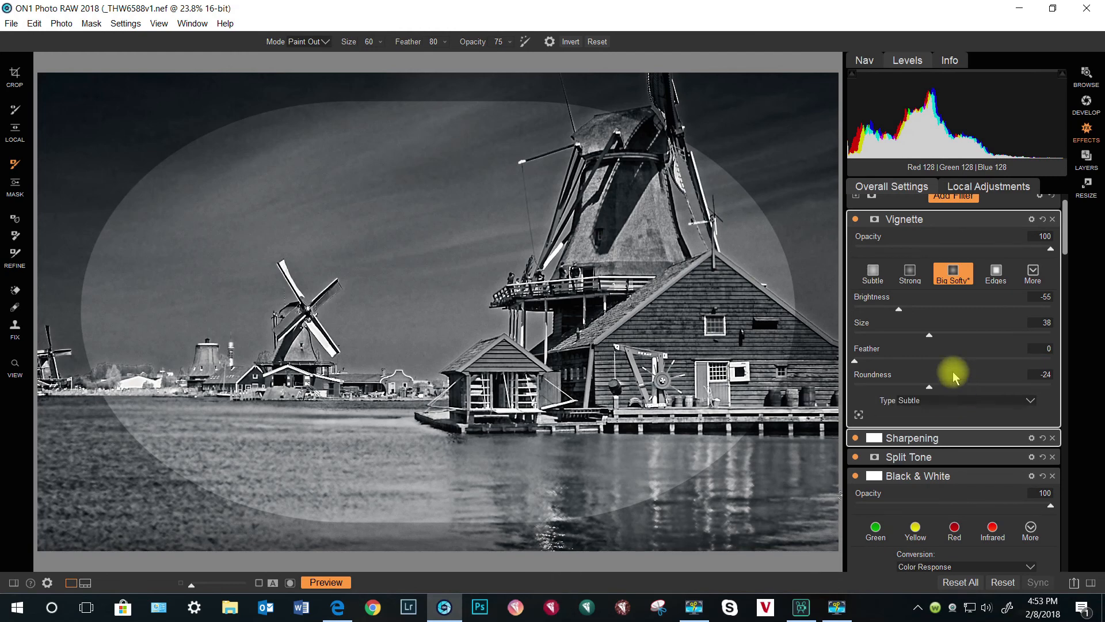
Step: Set the Vignette filter's brightness to -36 and its feather to 100
mouse_move(899, 312)
left_mouse_down()
mouse_move(992, 324)
mouse_move(907, 321)
mouse_move(919, 320)
left_mouse_up()
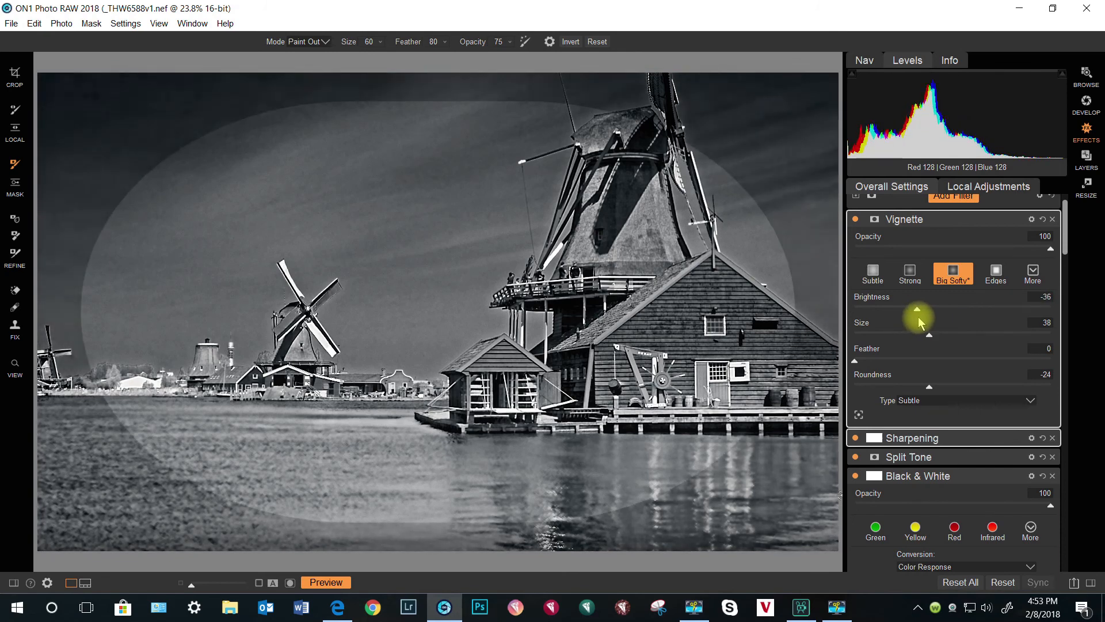
key("F9")
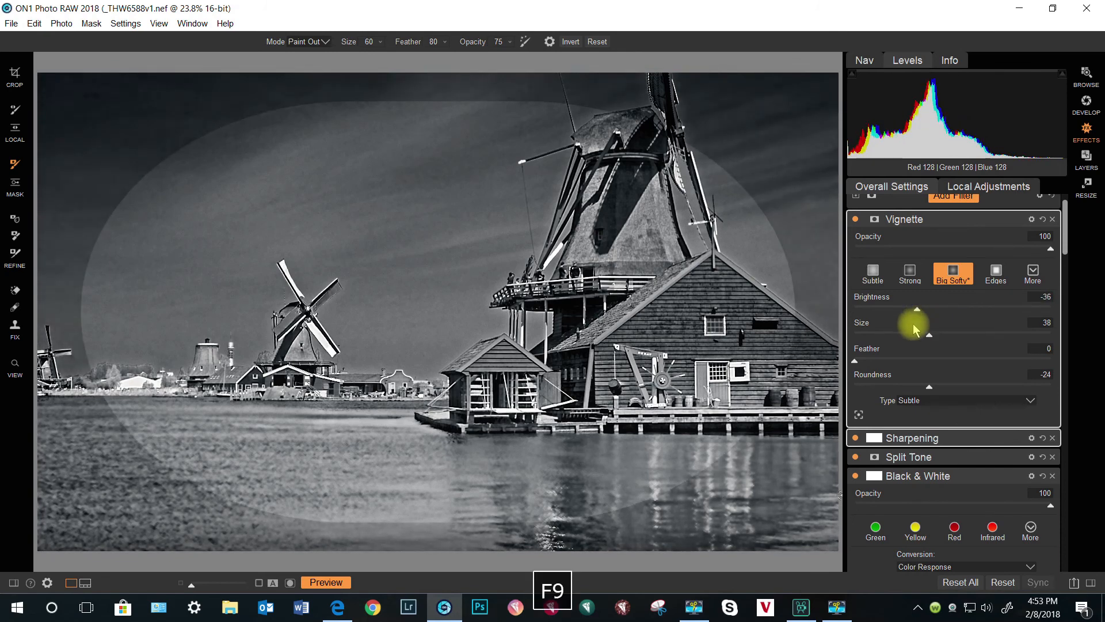
left_click_drag(856, 362, 1054, 372)
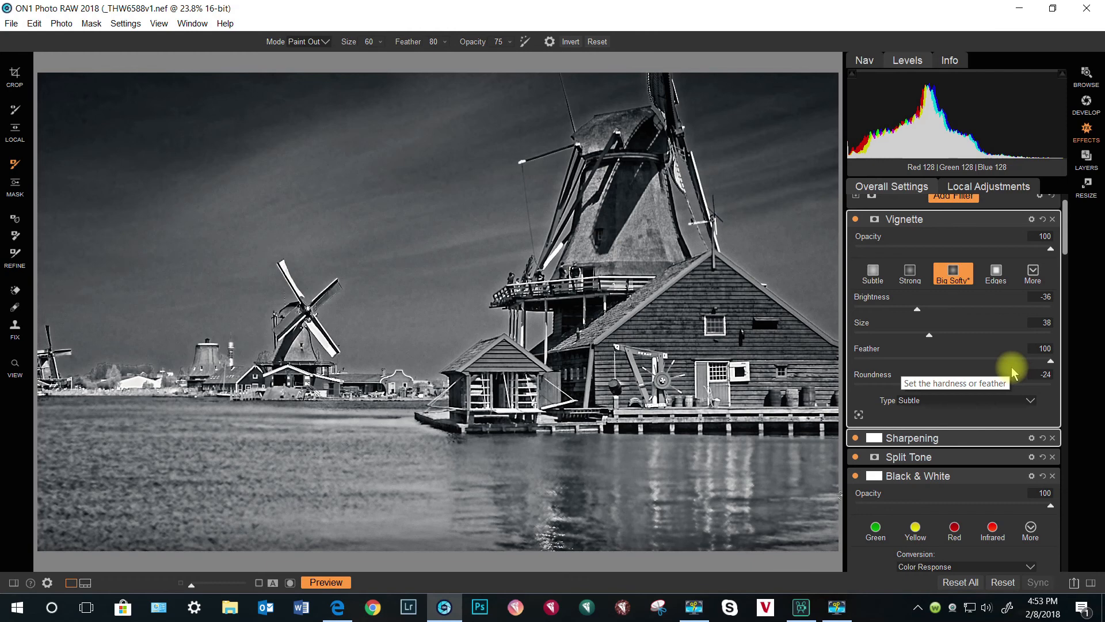
key("F9")
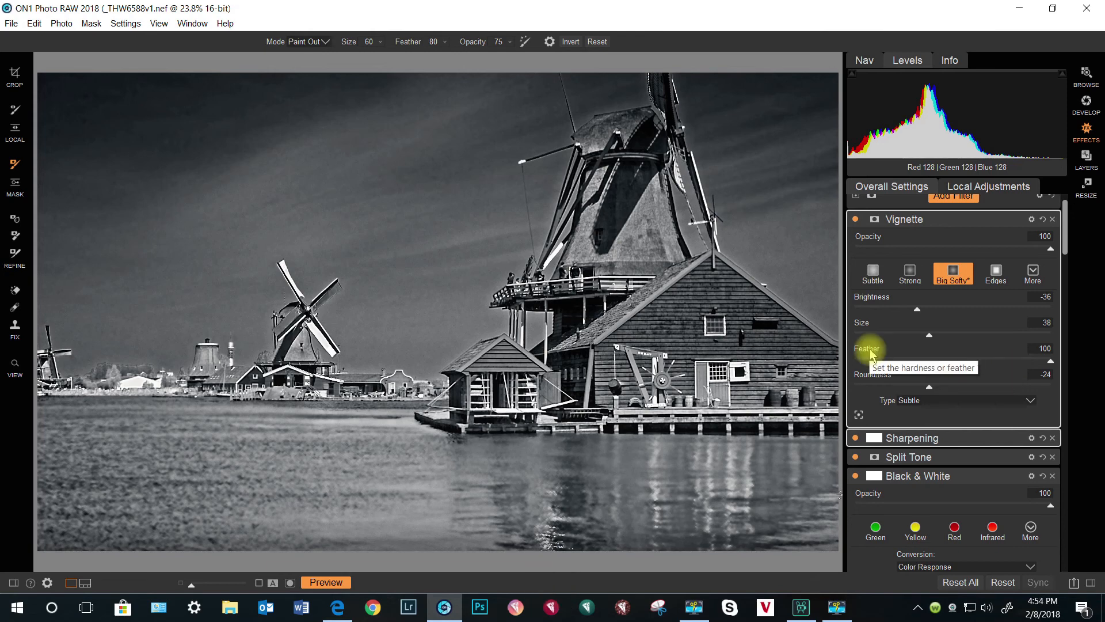
Step: Toggle the Vignette filter off and on to compare its effect on the photo
left_click(857, 220)
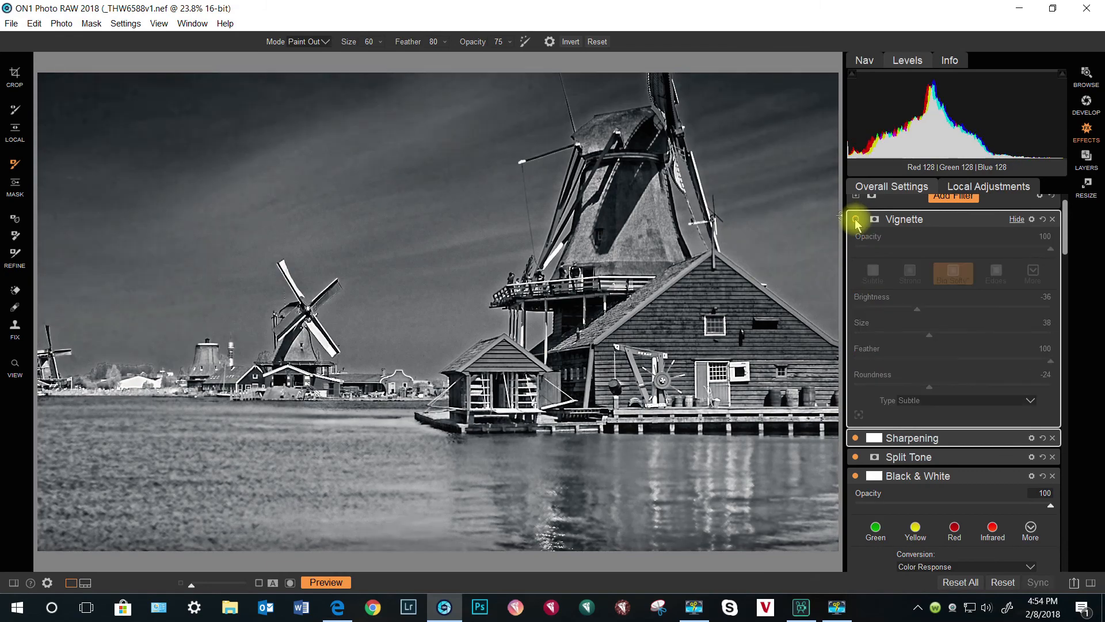
left_click(856, 220)
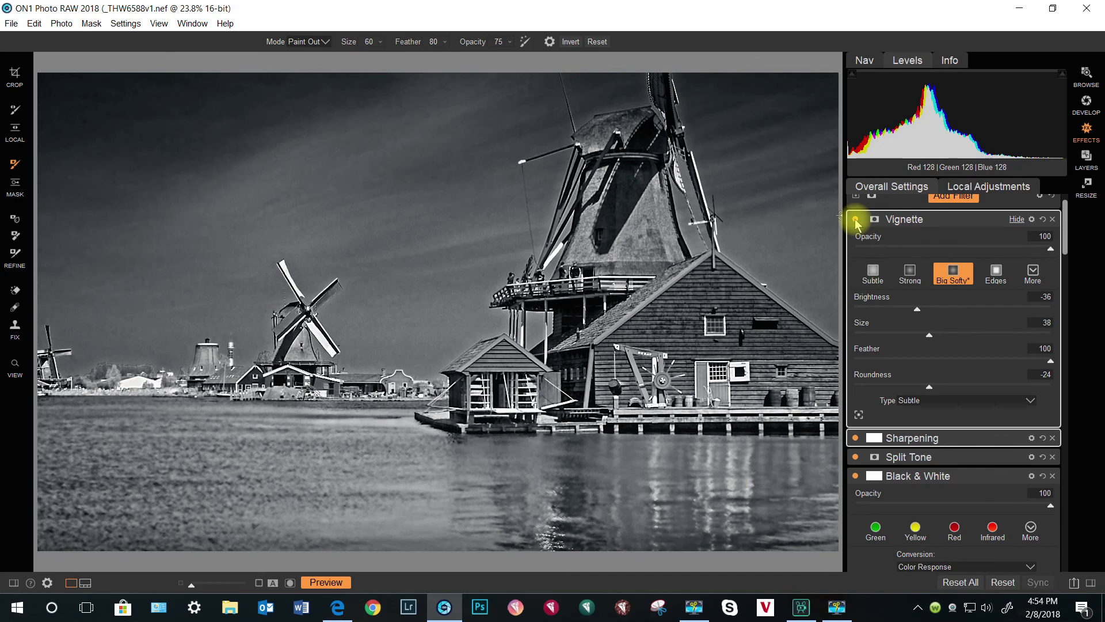
key("F9")
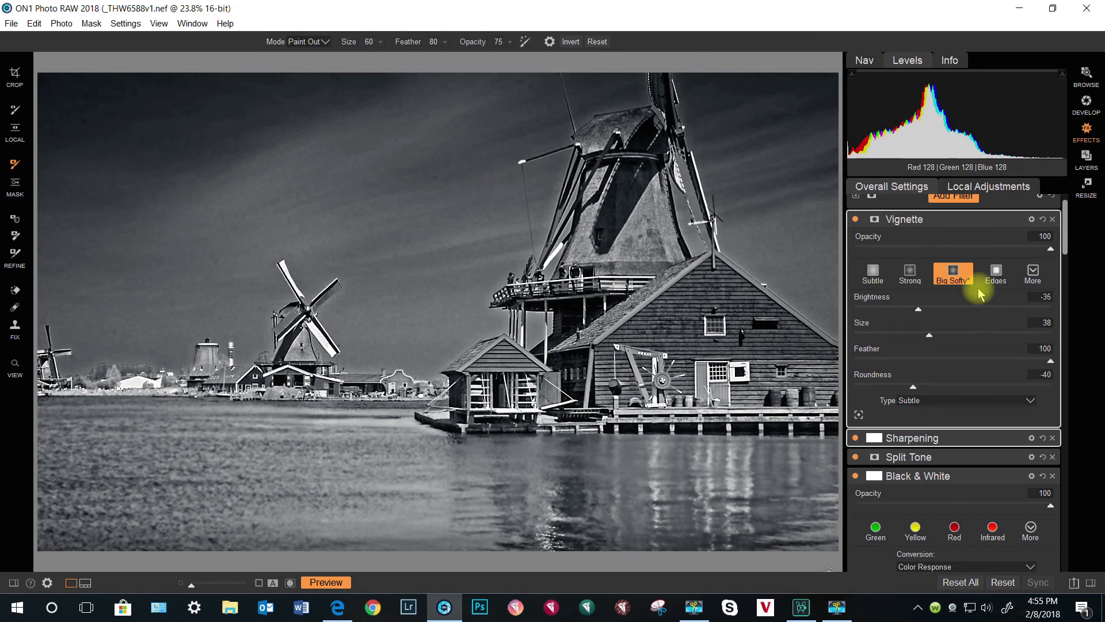
key("F9")
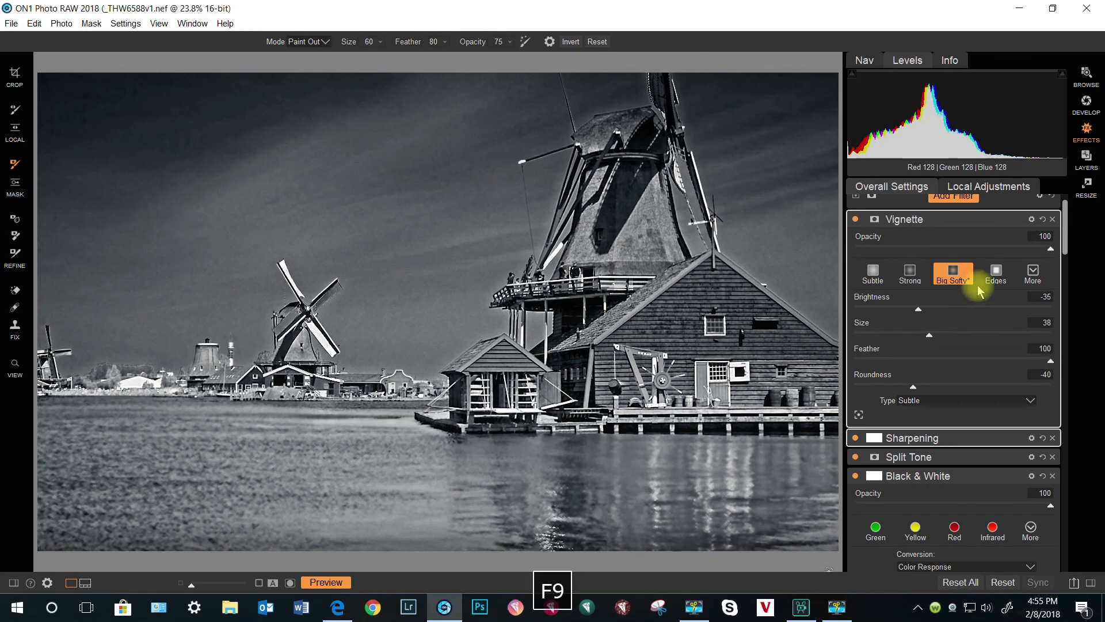
Step: Open the additional options of the Vignette filter
left_click(1032, 219)
key("F9")
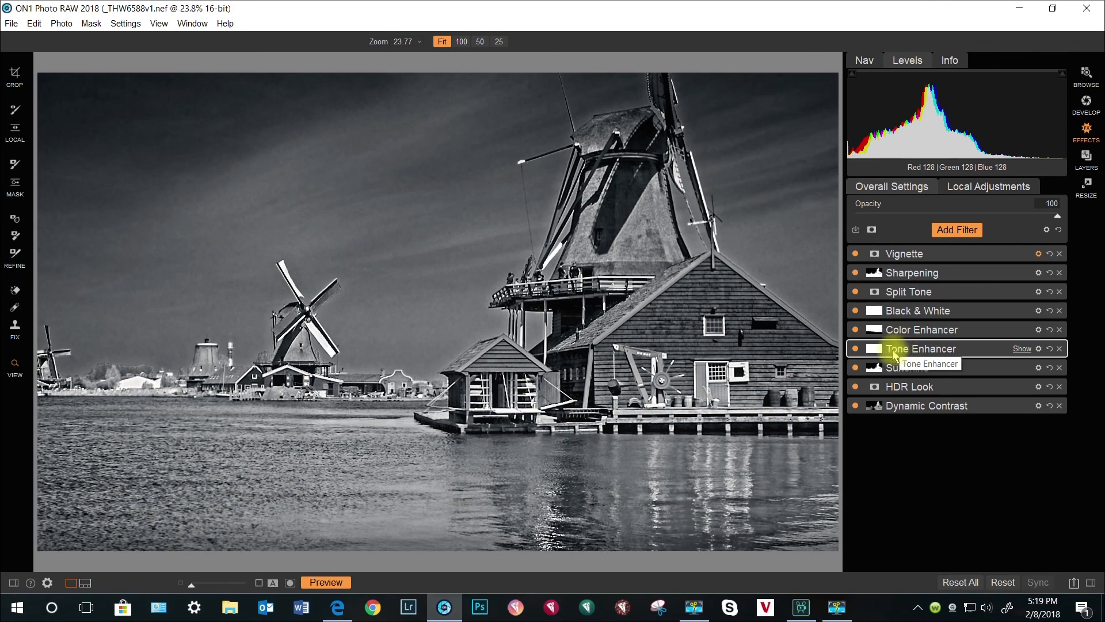
key("F9")
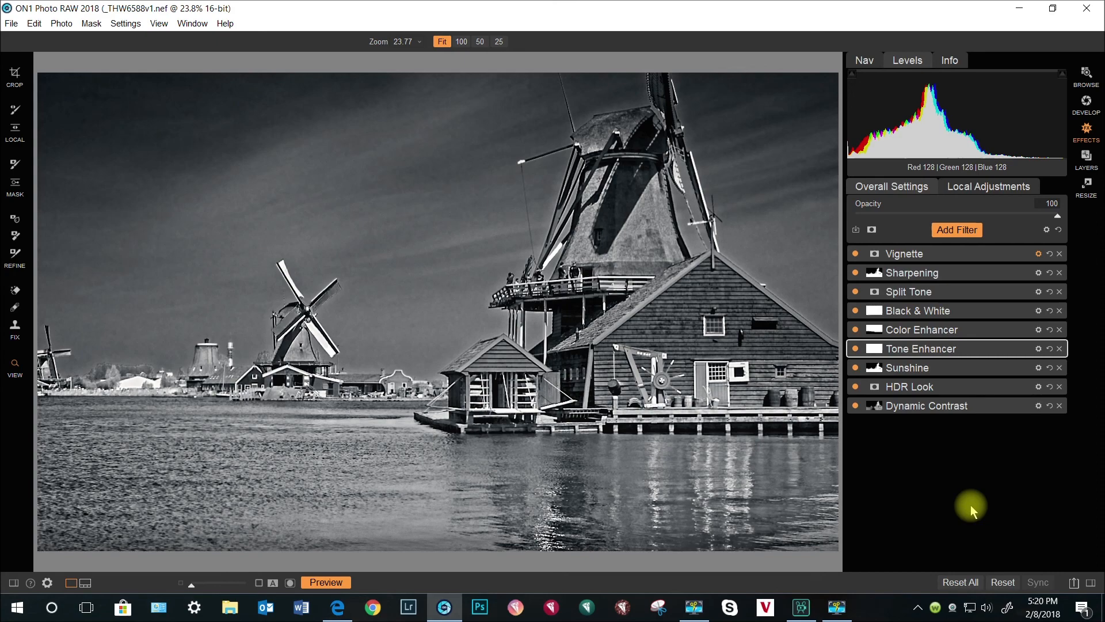
Step: Switch the preview off and on twice to compare the original colour photo with the finished black-and-white version
key("ctrl+p")
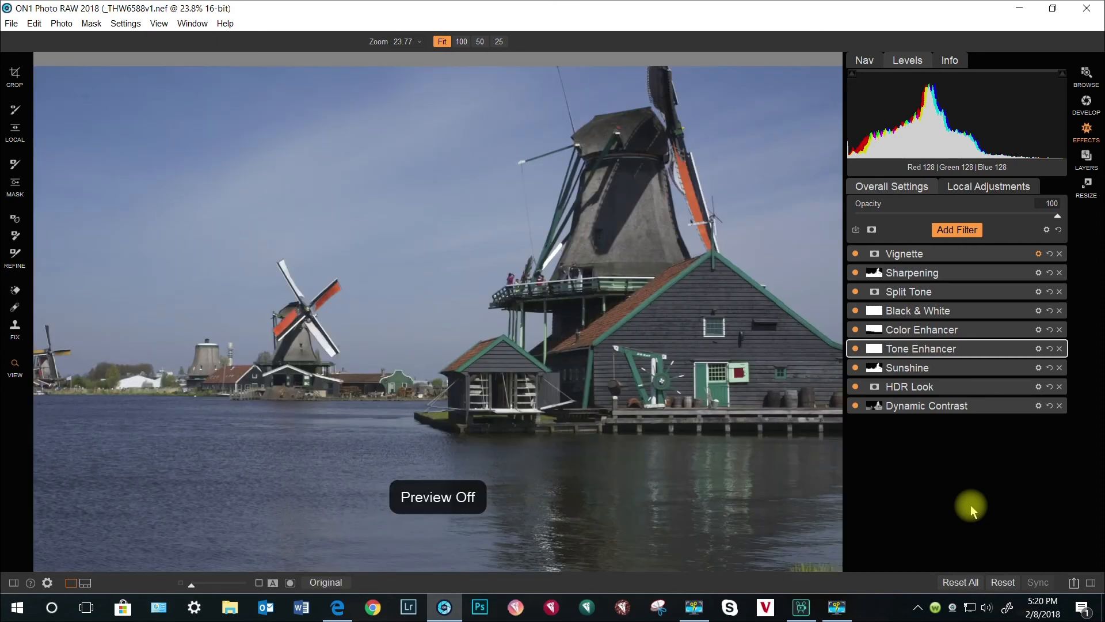
key("ctrl+p")
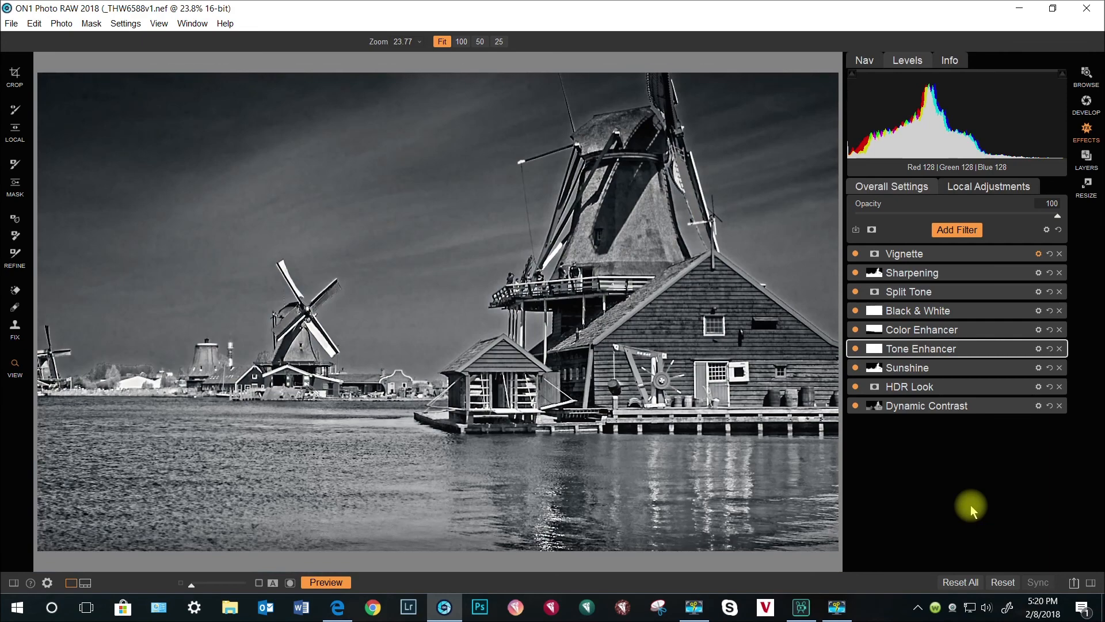
key("ctrl+p")
key("ctrl+p")
key("F9")
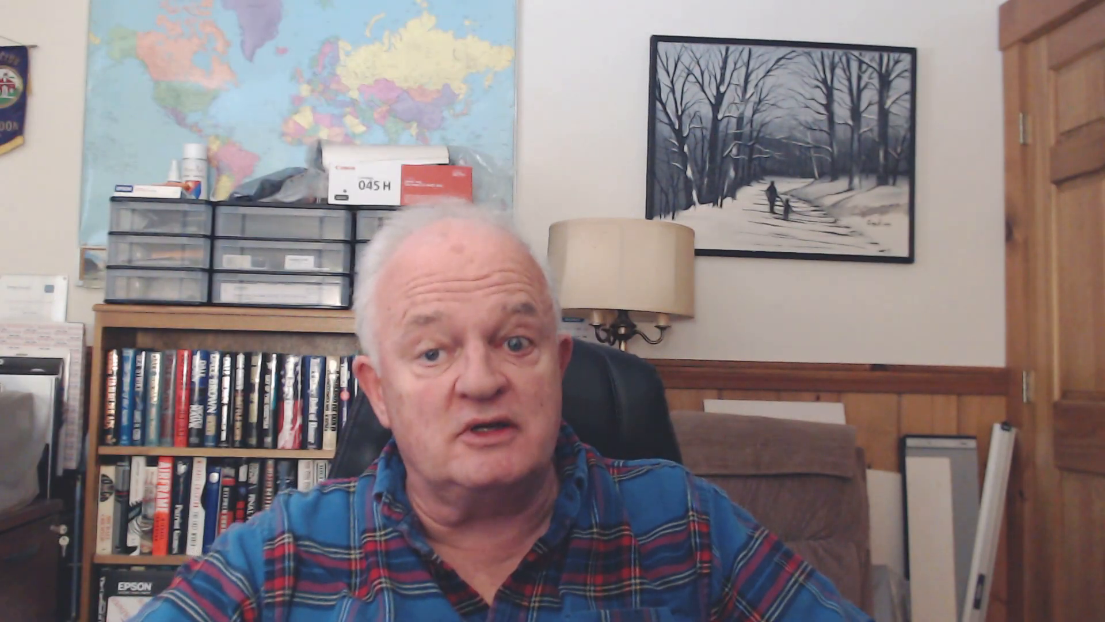